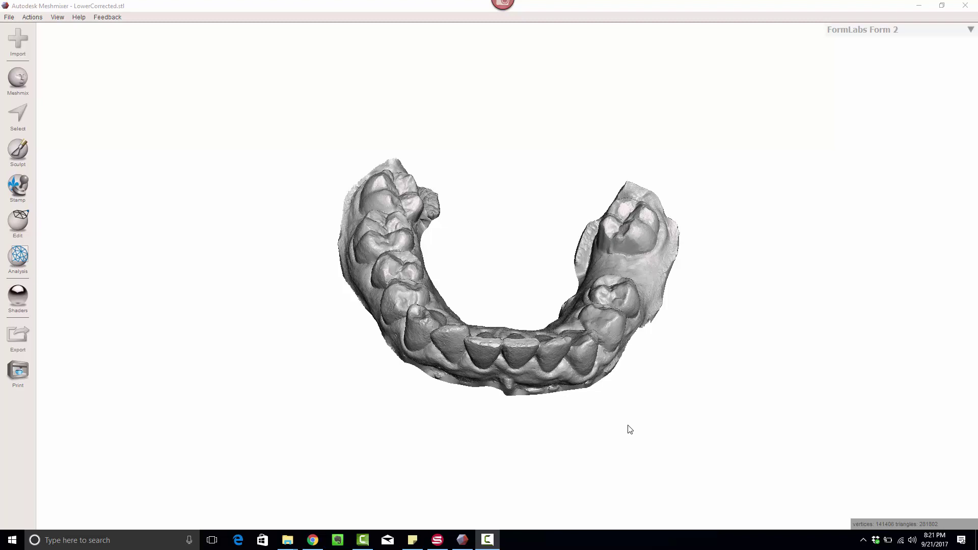
# Step: Examine the lower arch scan from the front, from above and from below its gum edge
pyautogui.moveTo(629, 420)
pyautogui.mouseDown(button='right')
pyautogui.moveTo(633, 383)
pyautogui.moveTo(647, 409)
pyautogui.moveTo(634, 406)
pyautogui.mouseUp(button='right')
pyautogui.moveTo(509, 152); pyautogui.dragTo(578, 373, button='right')
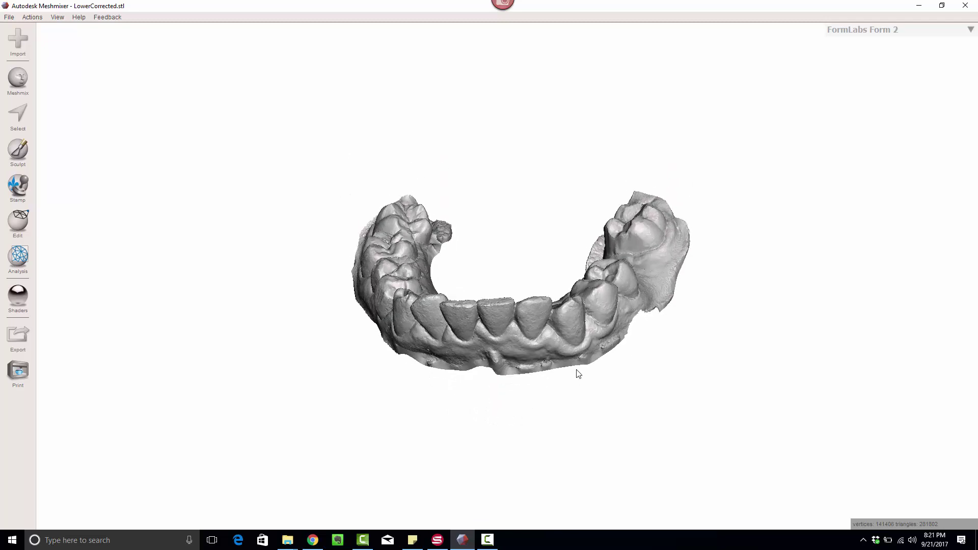
pyautogui.moveTo(475, 279); pyautogui.dragTo(443, 313, button='right')
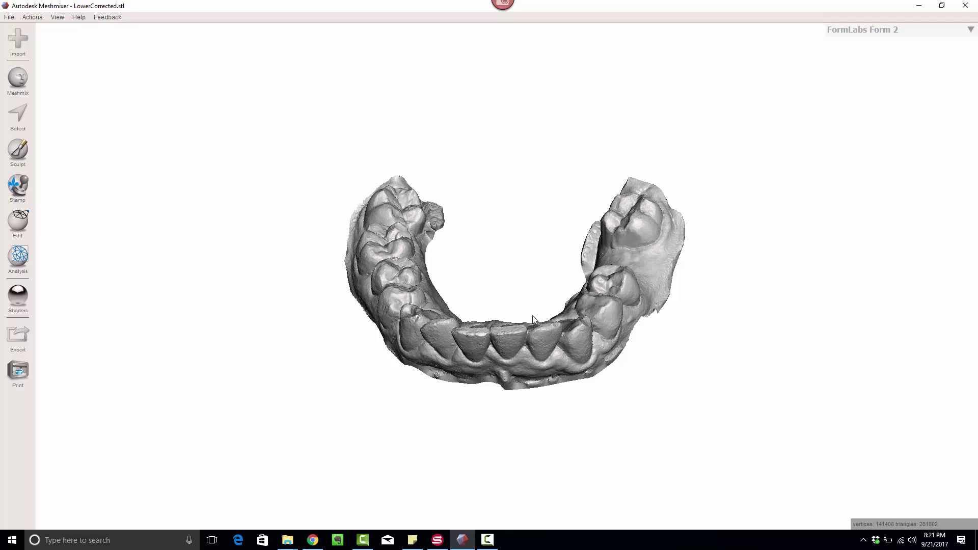
pyautogui.moveTo(533, 316)
pyautogui.mouseDown(button='right')
pyautogui.moveTo(534, 271)
pyautogui.moveTo(542, 272)
pyautogui.moveTo(538, 319)
pyautogui.moveTo(515, 323)
pyautogui.moveTo(543, 332)
pyautogui.moveTo(539, 301)
pyautogui.mouseUp(button='right')
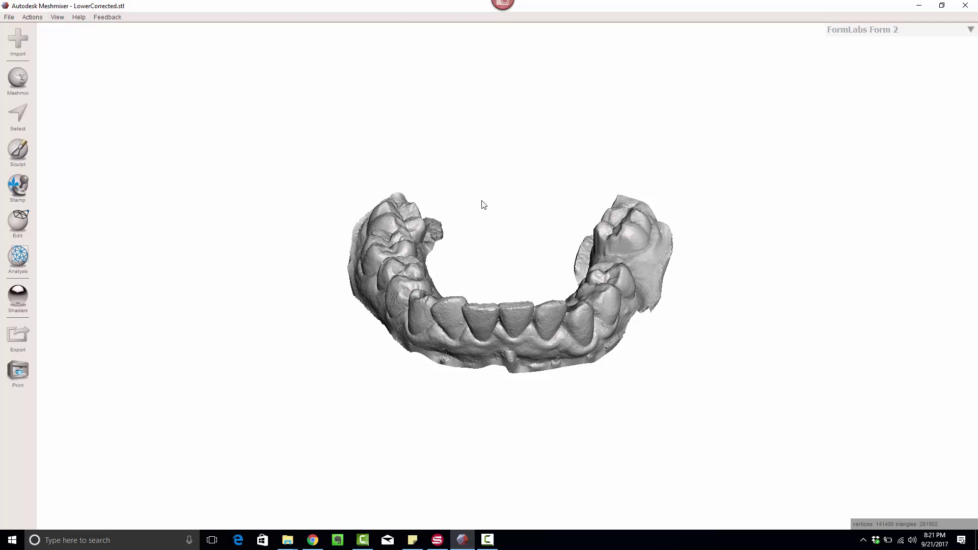
pyautogui.scroll(2, 484, 206)
pyautogui.press('space')
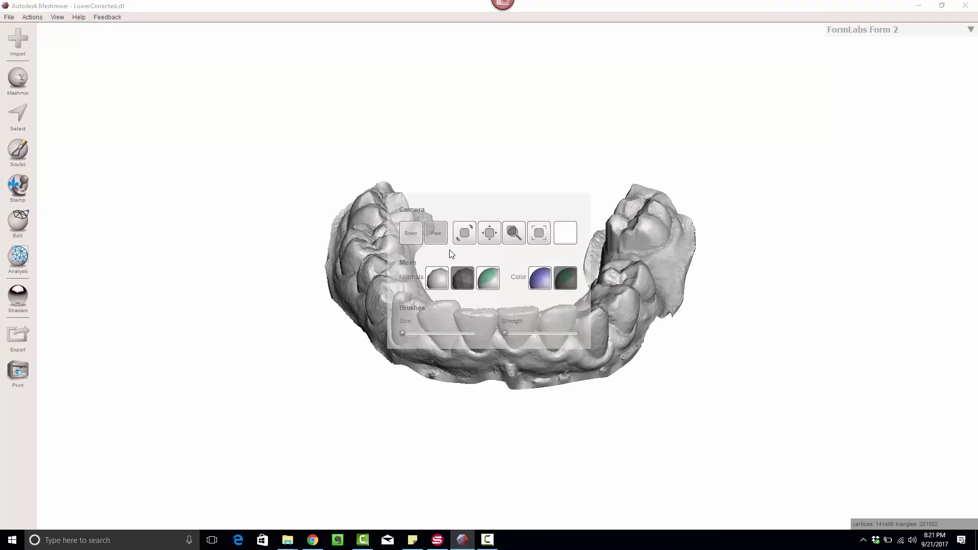
pyautogui.moveTo(540, 400); pyautogui.dragTo(519, 4, button='right')
pyautogui.moveTo(528, 332)
pyautogui.mouseDown(button='right')
pyautogui.moveTo(503, 174)
pyautogui.moveTo(470, 127)
pyautogui.moveTo(524, 435)
pyautogui.moveTo(498, 292)
pyautogui.moveTo(536, 175)
pyautogui.moveTo(565, 218)
pyautogui.moveTo(555, 215)
pyautogui.mouseUp(button='right')
# Step: Set the camera to Free mode and orbit the lower arch to check the front teeth
pyautogui.press('space')
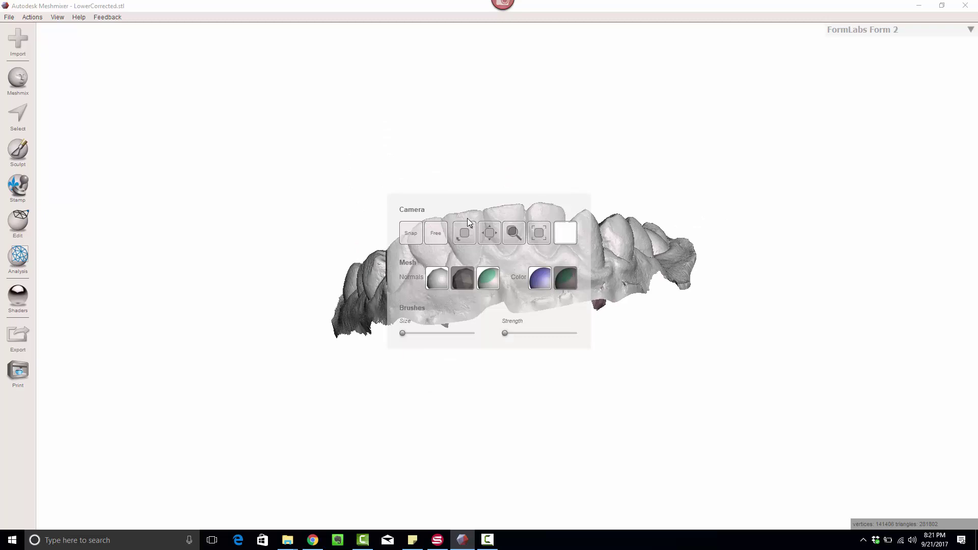
pyautogui.click(440, 232)
pyautogui.moveTo(502, 170); pyautogui.dragTo(483, 185, button='right')
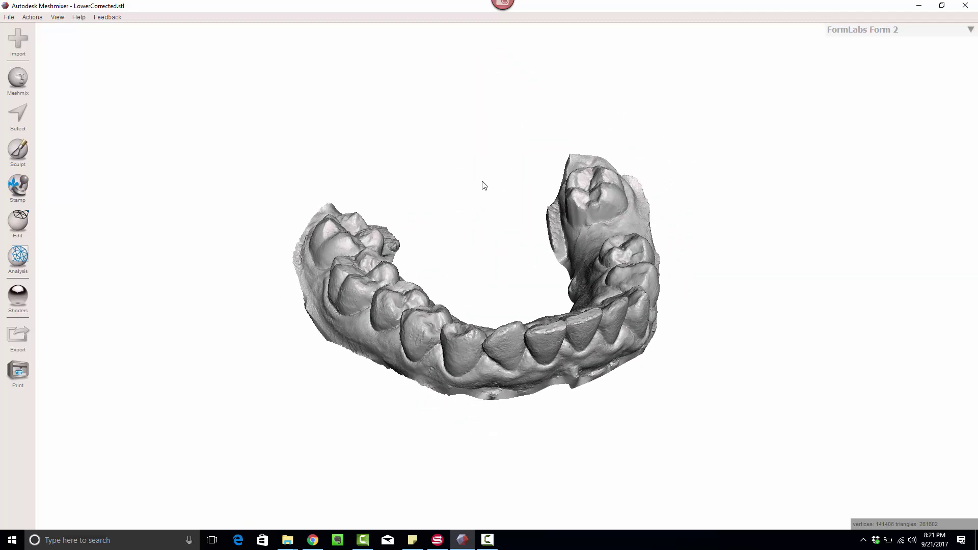
pyautogui.moveTo(537, 320); pyautogui.dragTo(496, 262, button='right')
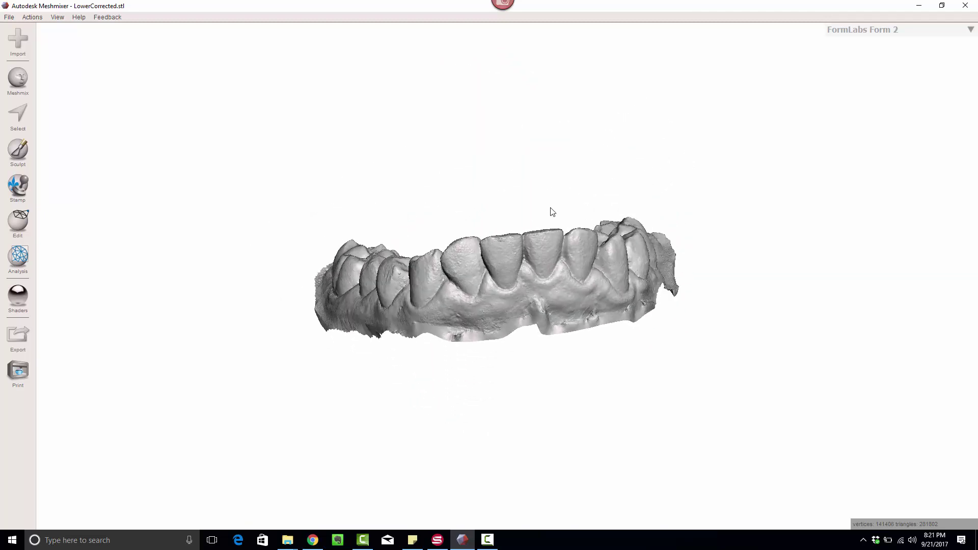
pyautogui.moveTo(551, 209); pyautogui.dragTo(381, 179, button='right')
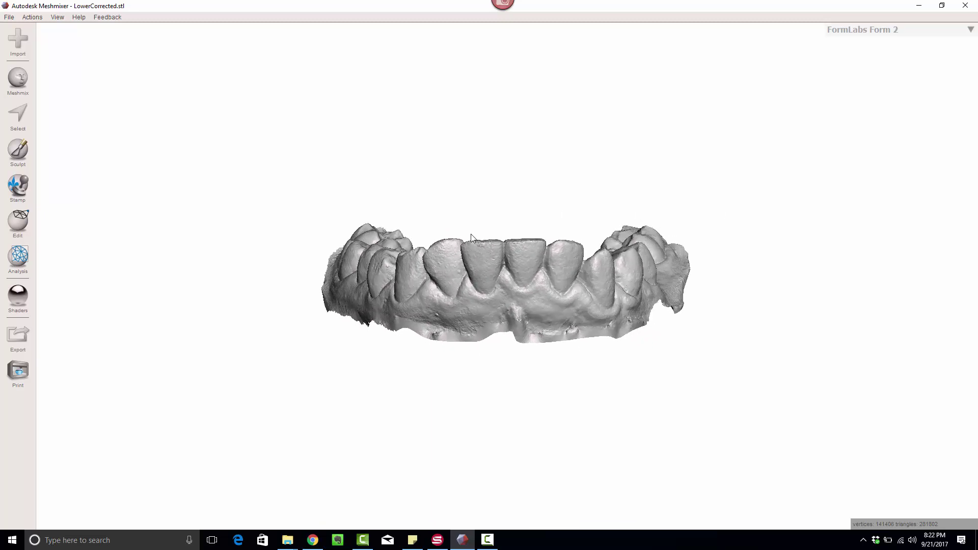
# Step: Show the ground grid beneath the lower arch as a reference for leveling
pyautogui.press('space')
pyautogui.moveTo(521, 226)
pyautogui.mouseDown(button='right')
pyautogui.moveTo(529, 238)
pyautogui.moveTo(450, 145)
pyautogui.moveTo(597, 225)
pyautogui.moveTo(518, 237)
pyautogui.moveTo(532, 226)
pyautogui.mouseUp(button='right')
pyautogui.click(60, 16)
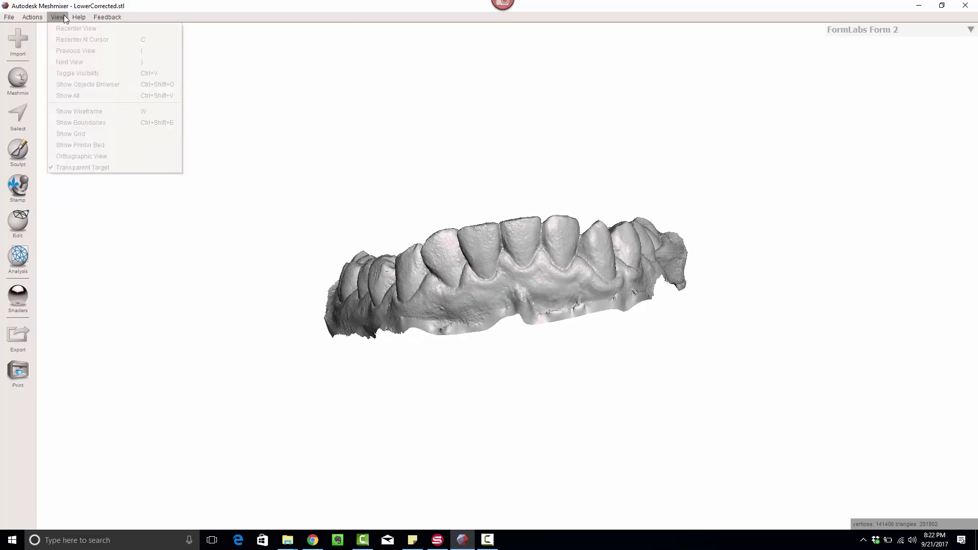
pyautogui.click(74, 133)
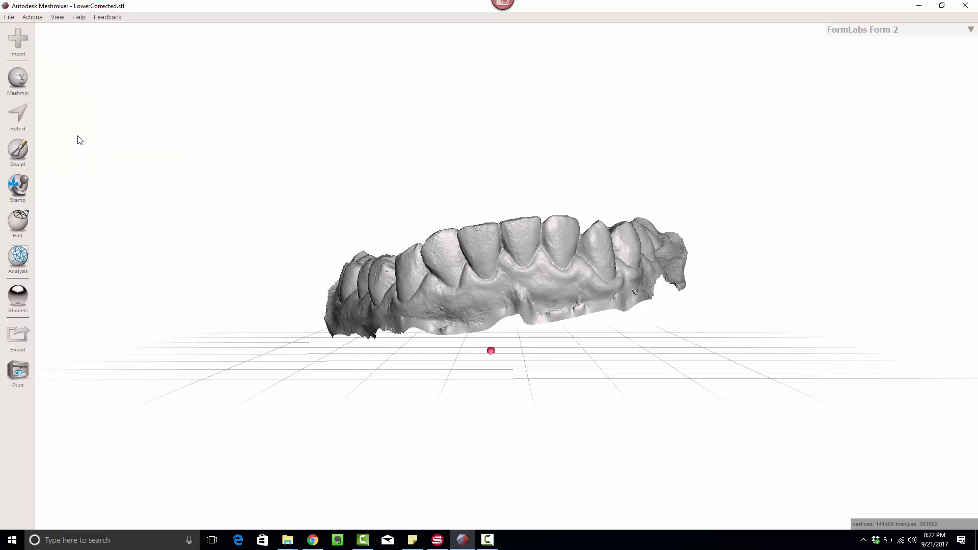
pyautogui.moveTo(328, 251)
pyautogui.mouseDown(button='right')
pyautogui.moveTo(328, 271)
pyautogui.moveTo(332, 212)
pyautogui.moveTo(331, 253)
pyautogui.mouseUp(button='right')
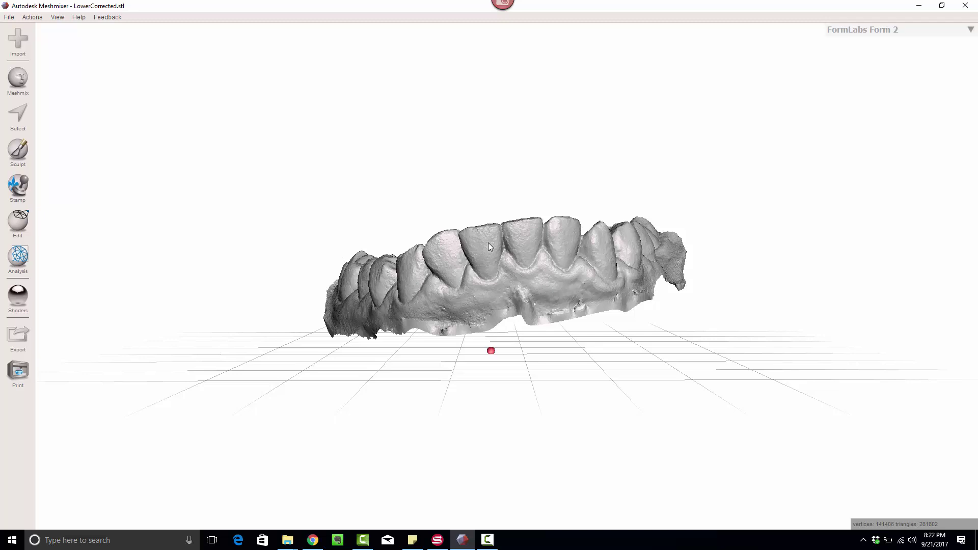
pyautogui.click(488, 540)
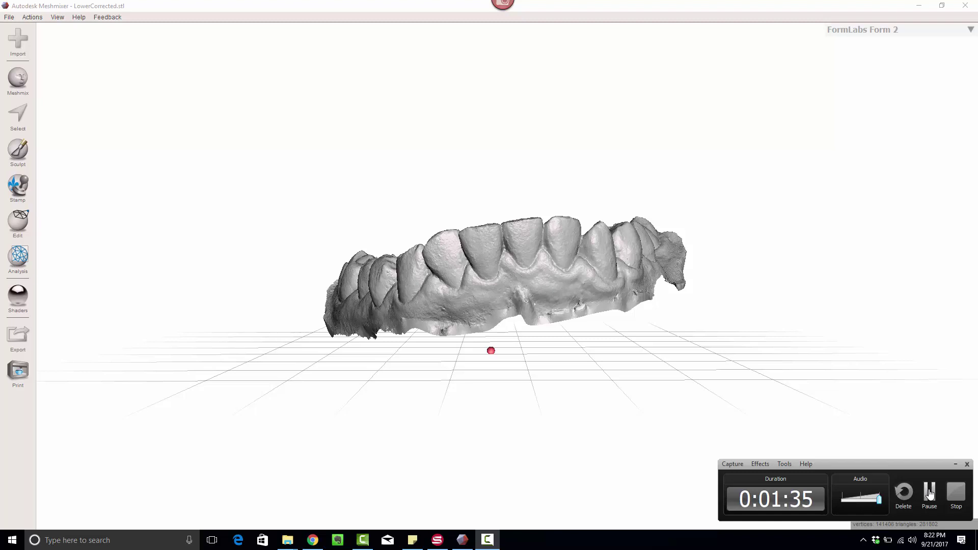
pyautogui.click(797, 416)
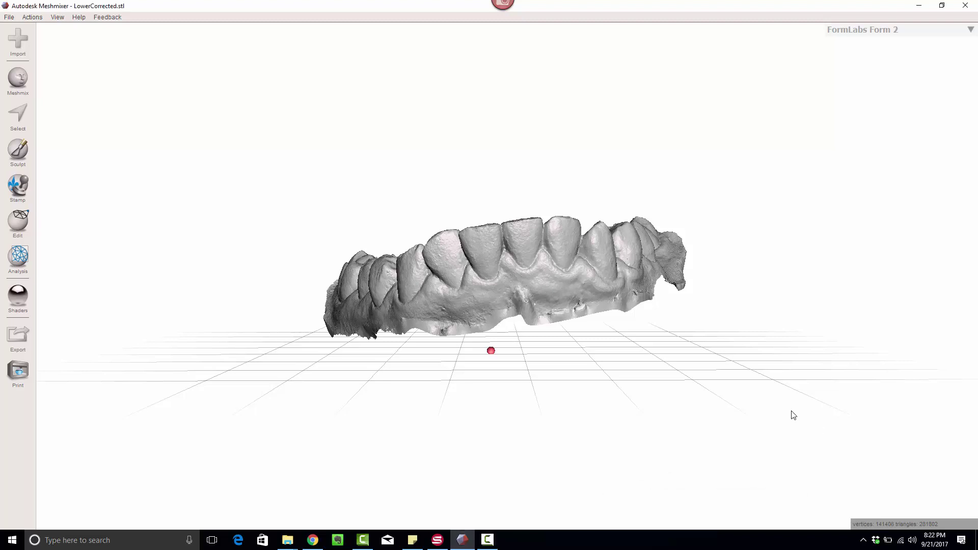
pyautogui.moveTo(793, 415); pyautogui.dragTo(788, 397, button='right')
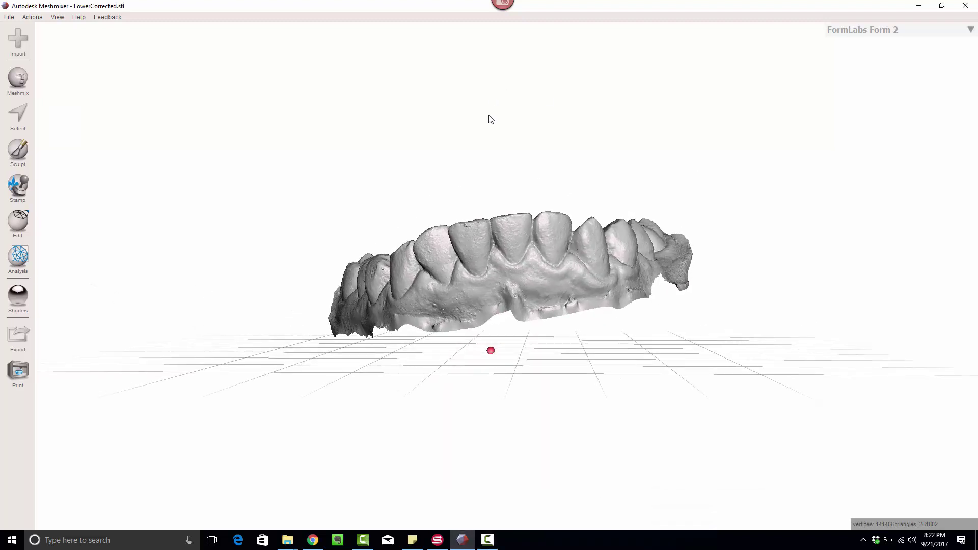
pyautogui.moveTo(491, 119); pyautogui.dragTo(486, 218, button='right')
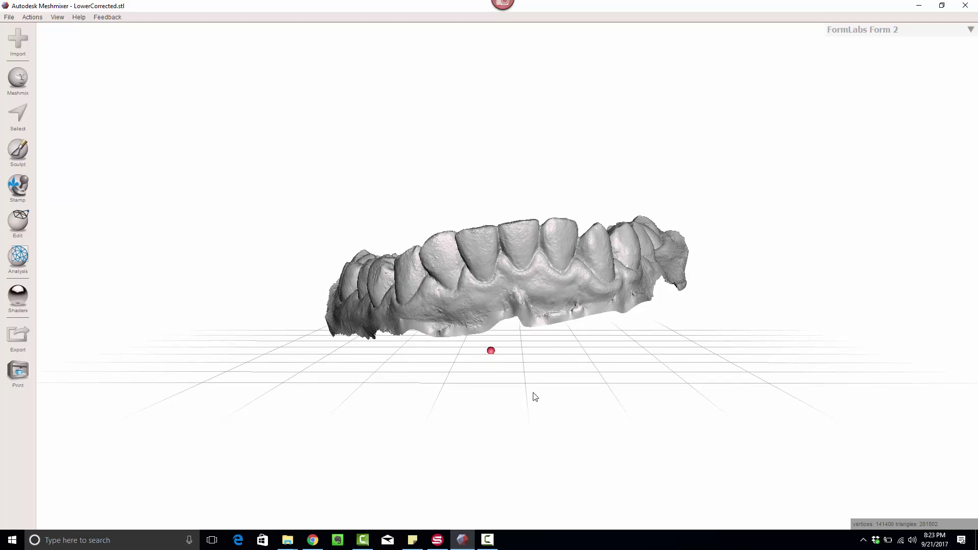
pyautogui.moveTo(620, 247); pyautogui.dragTo(621, 250, button='right')
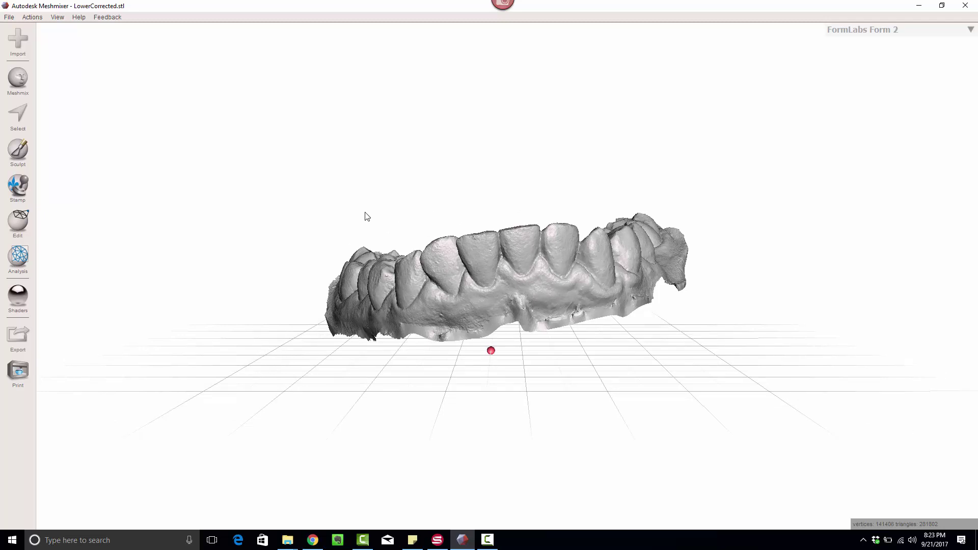
# Step: Rotate the lower arch on its own by about -7° around Z with Transform
pyautogui.click(15, 224)
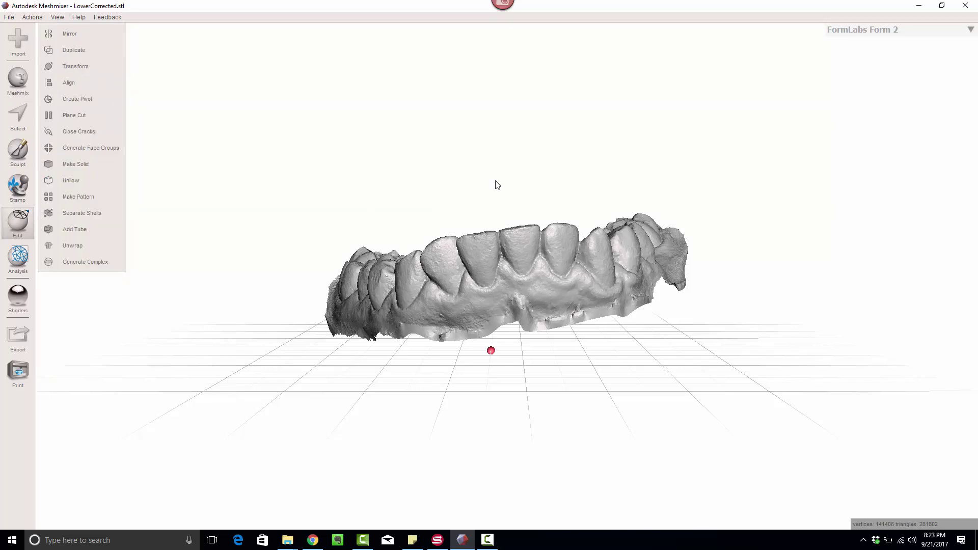
pyautogui.press('t')
pyautogui.moveTo(531, 261); pyautogui.dragTo(543, 255)
pyautogui.moveTo(900, 326)
pyautogui.mouseDown(button='right')
pyautogui.moveTo(699, 327)
pyautogui.moveTo(872, 317)
pyautogui.moveTo(883, 328)
pyautogui.mouseUp(button='right')
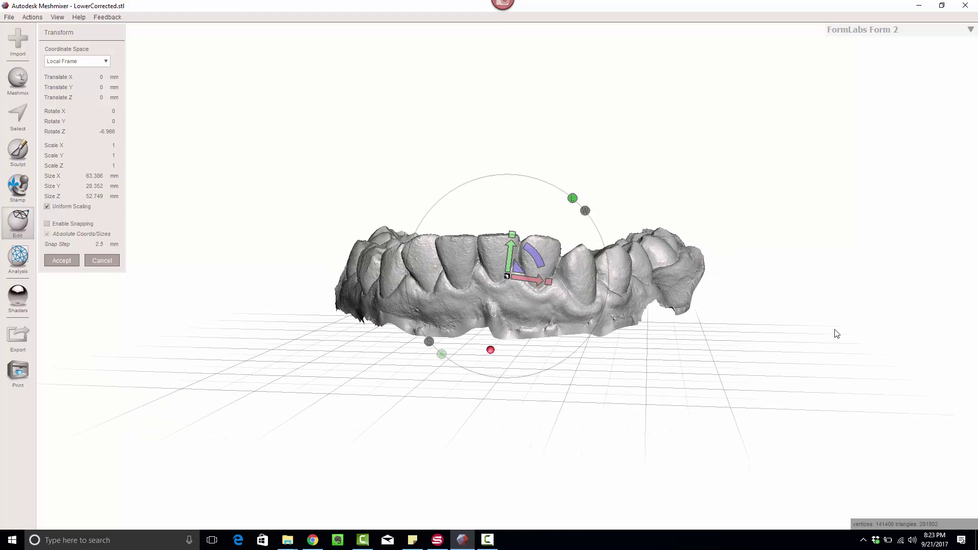
# Step: Switch to the SamplePatient folder in File Explorer and add UpperCorrected.stl to the scene alongside the rotated lower arch
pyautogui.hotkey('alt', 'Tab')
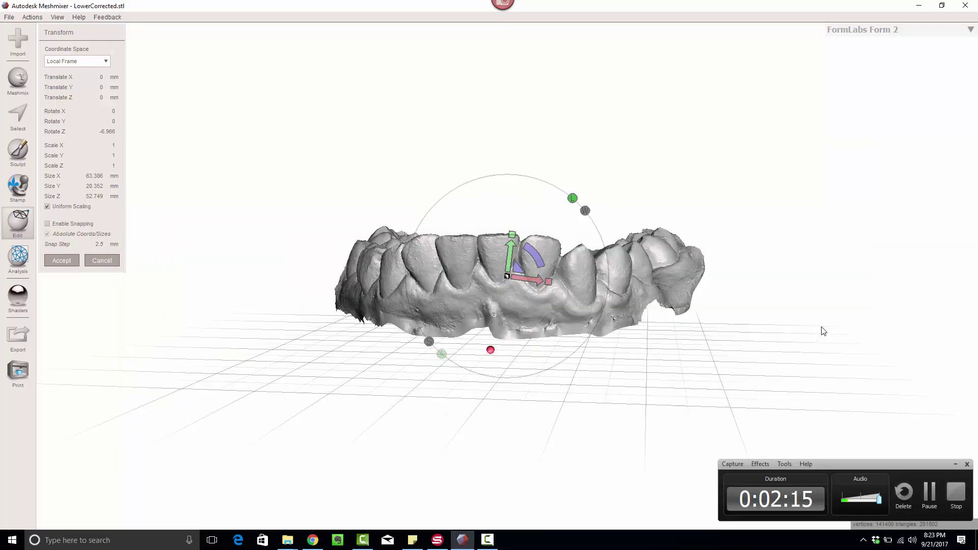
pyautogui.hotkey('alt', 'Tab')
pyautogui.hotkey('alt', 'Tab')
pyautogui.hotkey('alt', 'Tab')
pyautogui.hotkey('alt', 'Tab')
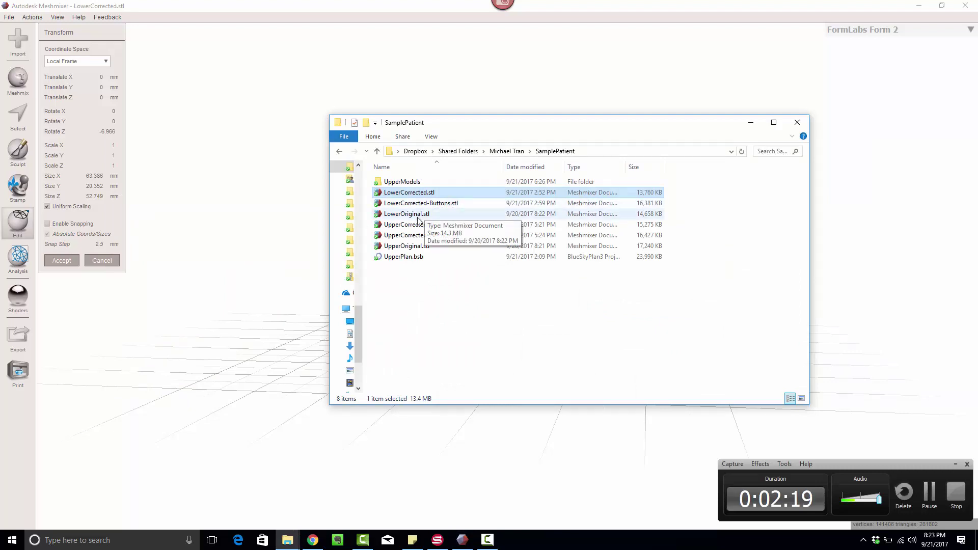
pyautogui.moveTo(418, 228); pyautogui.dragTo(286, 230)
pyautogui.click(279, 226)
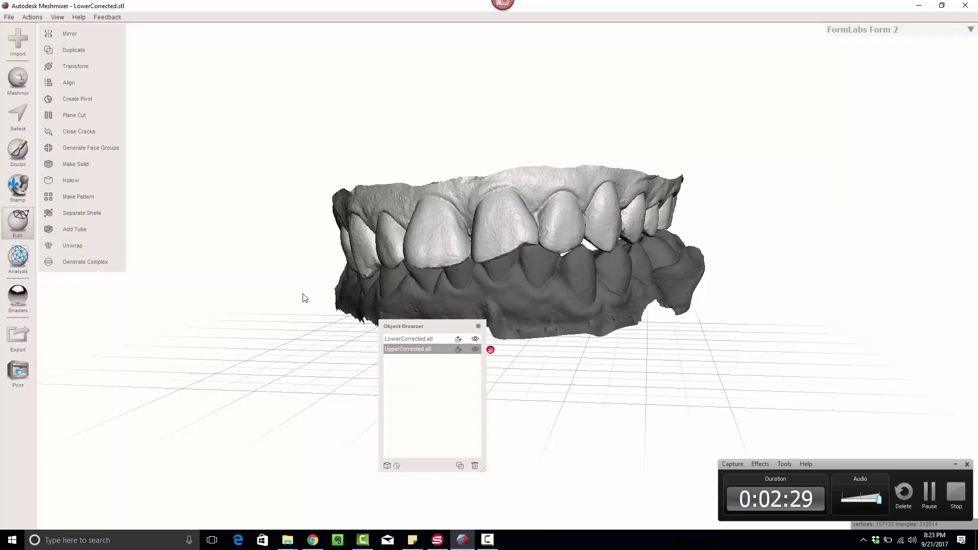
# Step: Remove UpperCorrected.stl from the scene and return the lower arch to its unrotated orientation
pyautogui.moveTo(340, 306); pyautogui.dragTo(630, 279, button='right')
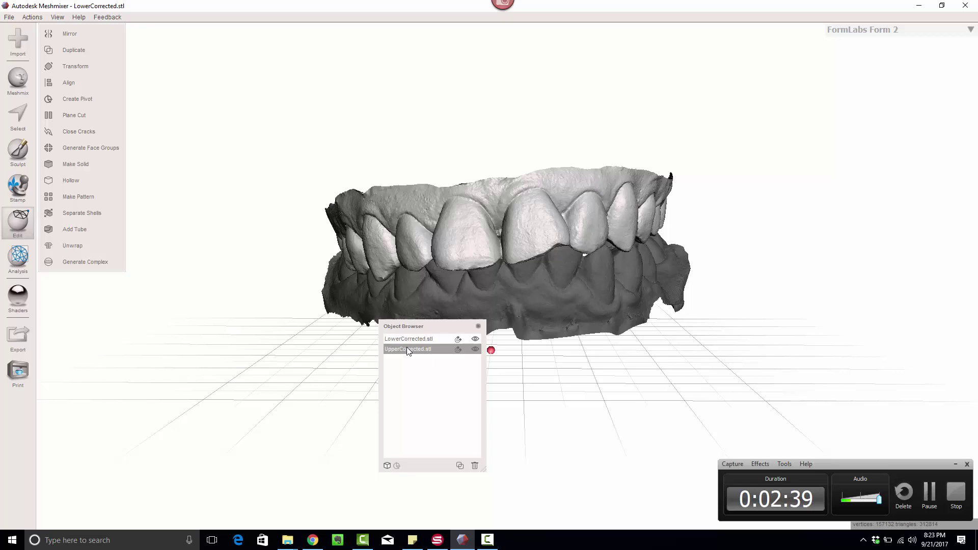
pyautogui.moveTo(428, 310); pyautogui.dragTo(430, 304, button='right')
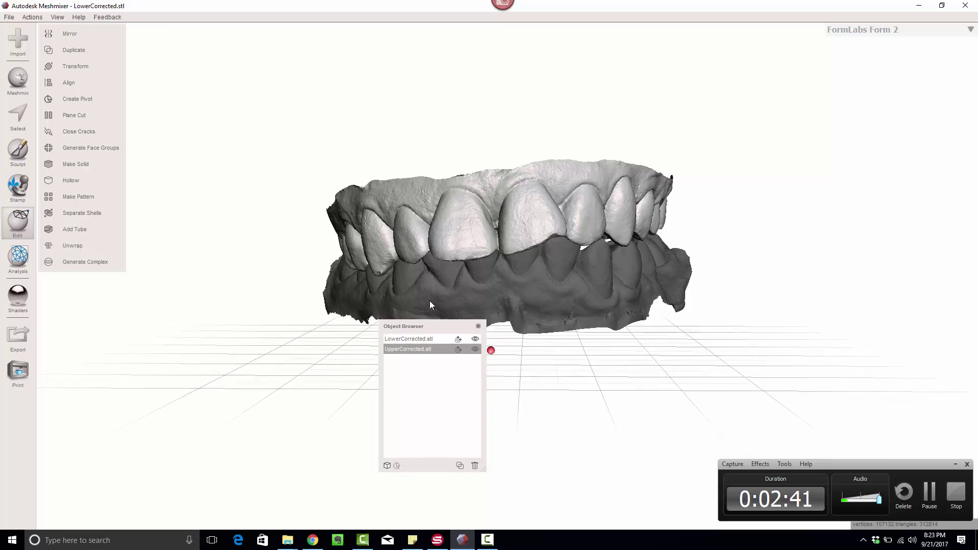
pyautogui.press('Delete')
pyautogui.click(430, 304)
pyautogui.press('t')
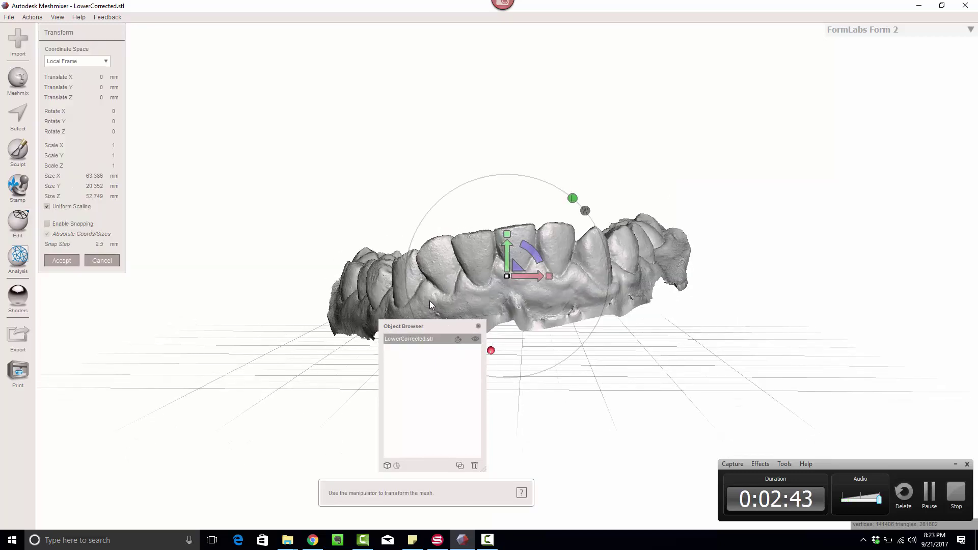
pyautogui.press('Escape')
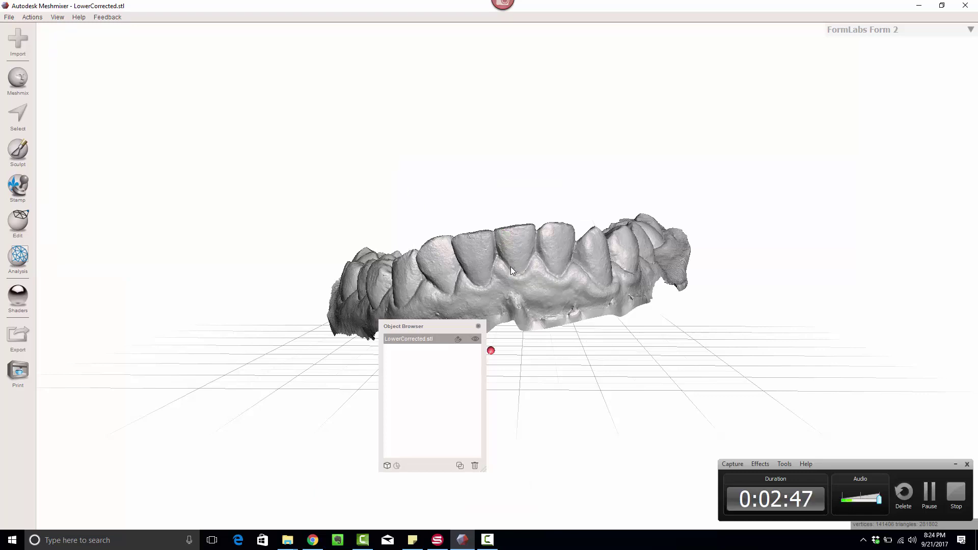
# Step: Switch to the SamplePatient folder and append UpperCorrected.stl to the scene with the unrotated lower arch
pyautogui.hotkey('alt', 'Tab')
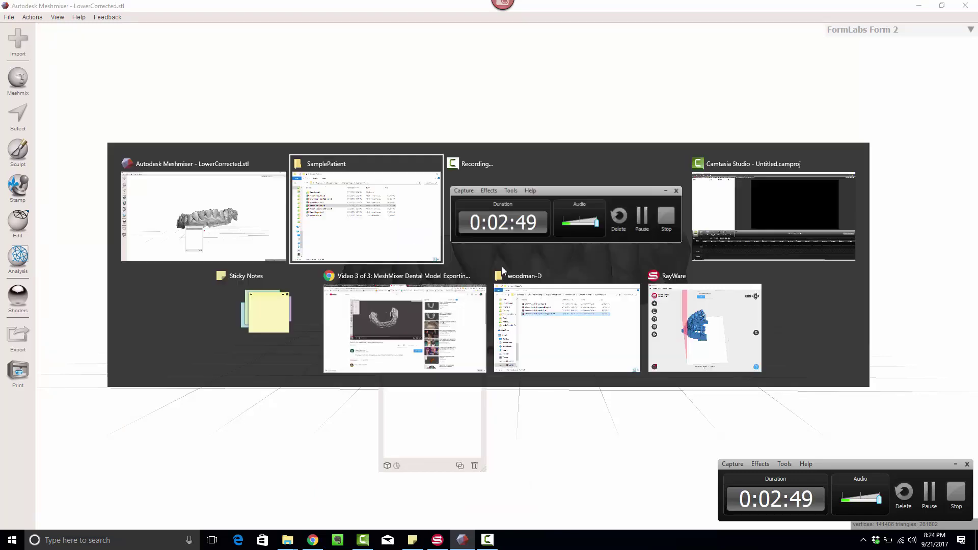
pyautogui.moveTo(420, 224); pyautogui.dragTo(299, 261)
pyautogui.click(277, 261)
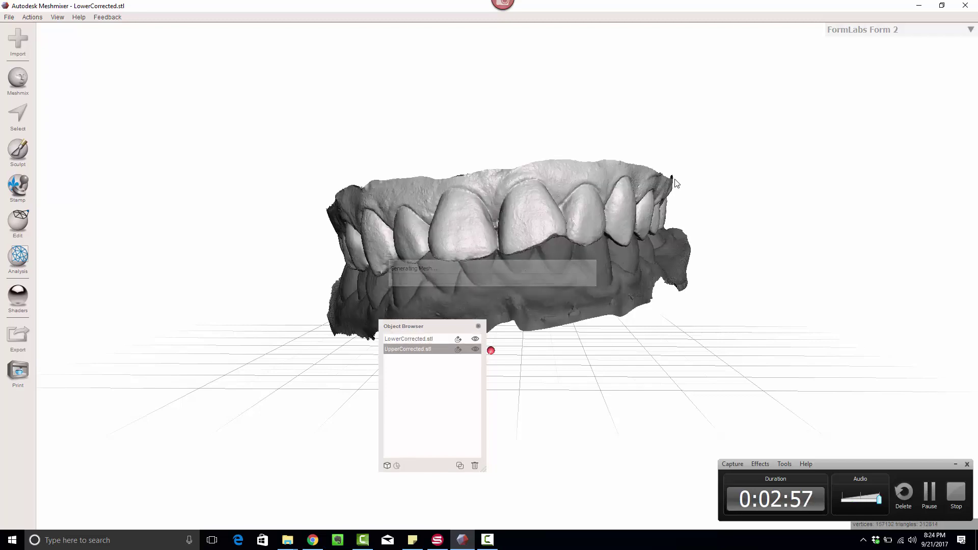
# Step: Move the Object Browser clear of the models and check both arches from below and from the front
pyautogui.moveTo(510, 155); pyautogui.dragTo(419, 112, button='right')
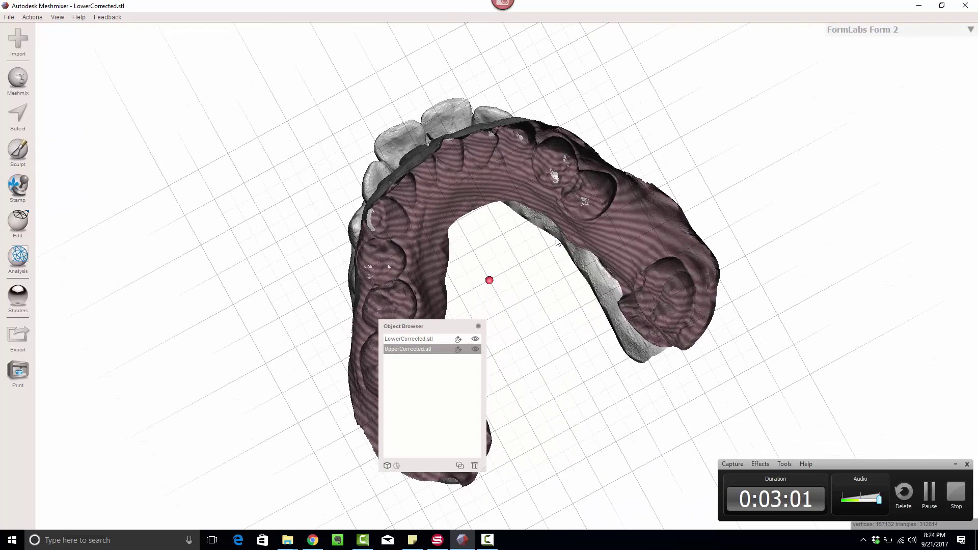
pyautogui.moveTo(557, 242); pyautogui.dragTo(479, 336, button='right')
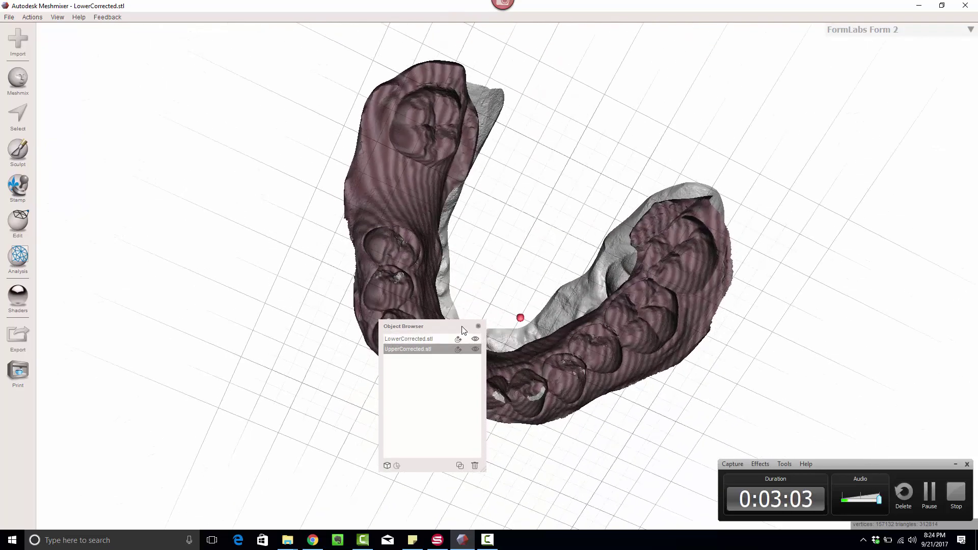
pyautogui.moveTo(463, 330); pyautogui.dragTo(220, 49)
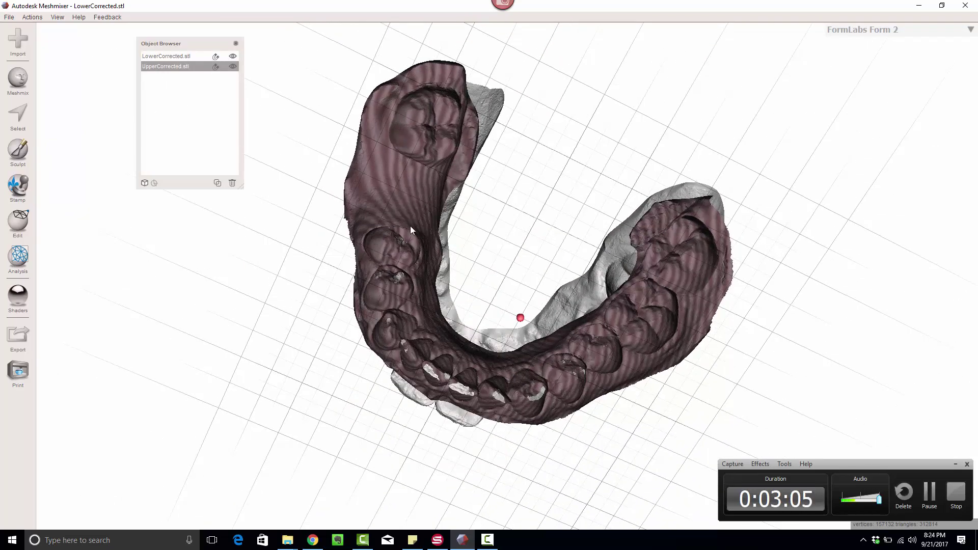
pyautogui.moveTo(410, 229); pyautogui.dragTo(460, 249, button='right')
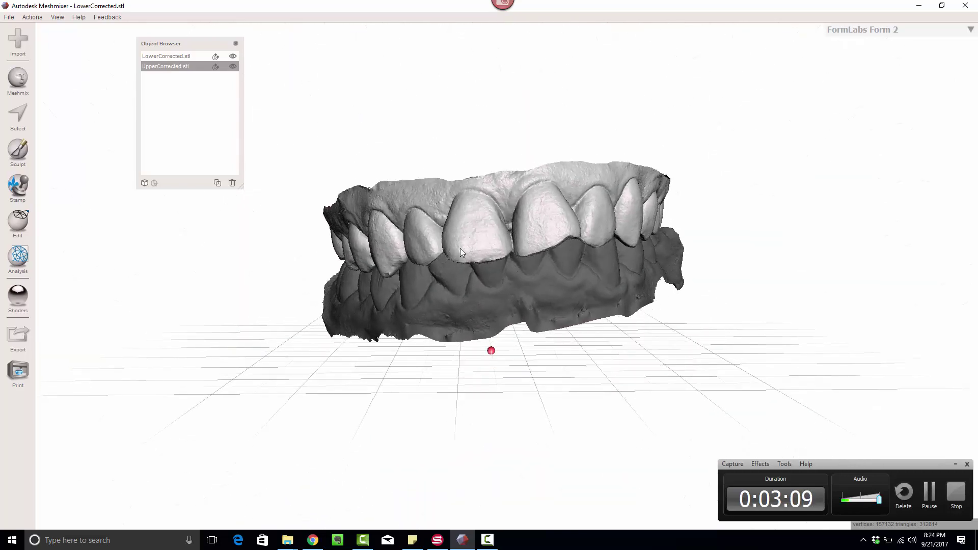
# Step: Select both arches together and rotate them about -5.2° around Z so the bite sits level with the ground grid
pyautogui.keyDown('shift'); pyautogui.click(191, 52); pyautogui.keyUp('shift')
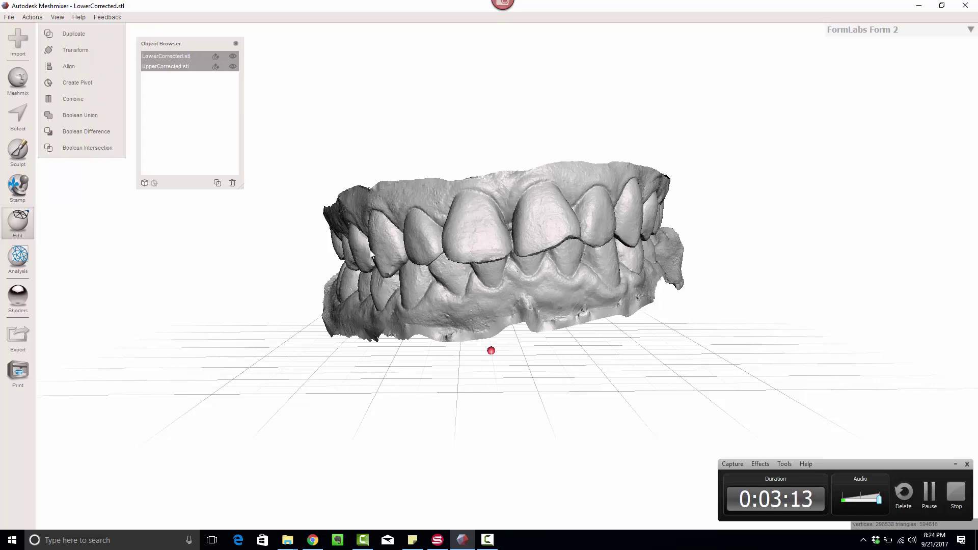
pyautogui.press('t')
pyautogui.moveTo(525, 196); pyautogui.dragTo(529, 201)
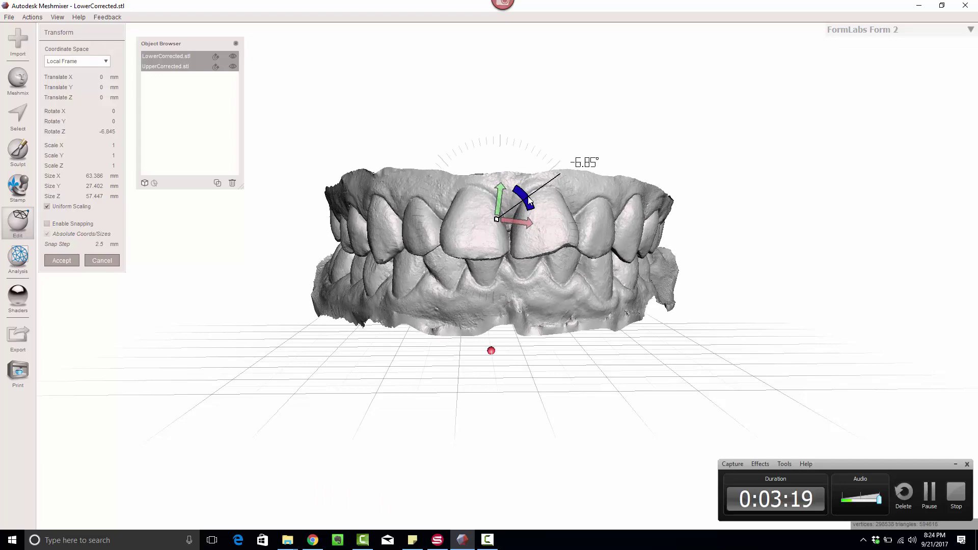
pyautogui.moveTo(530, 202); pyautogui.dragTo(518, 213)
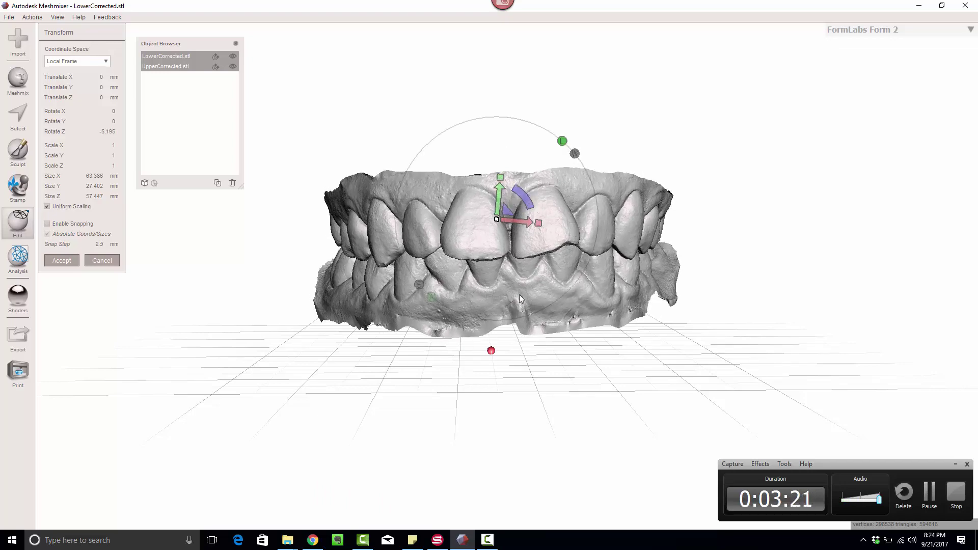
pyautogui.moveTo(518, 224); pyautogui.dragTo(505, 160, button='right')
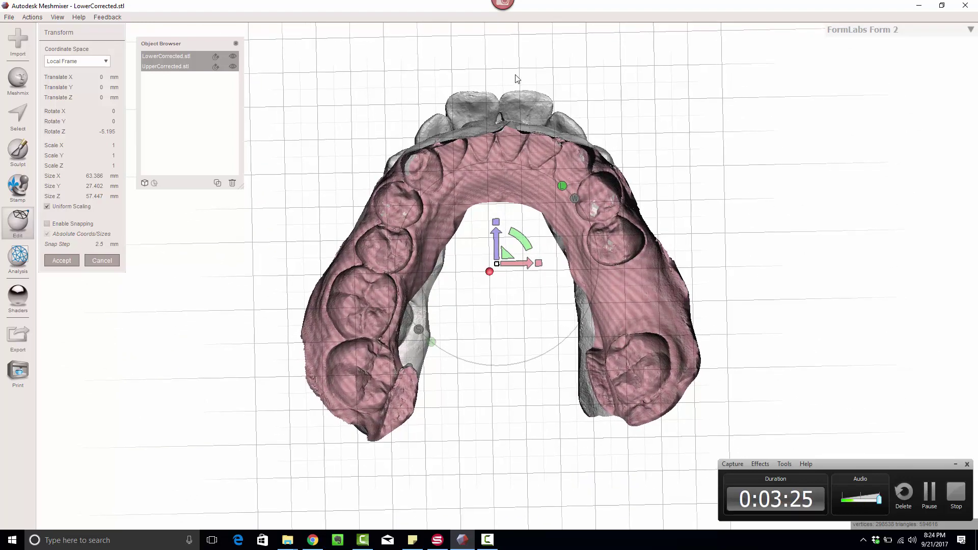
pyautogui.moveTo(500, 84); pyautogui.dragTo(509, 243, button='right')
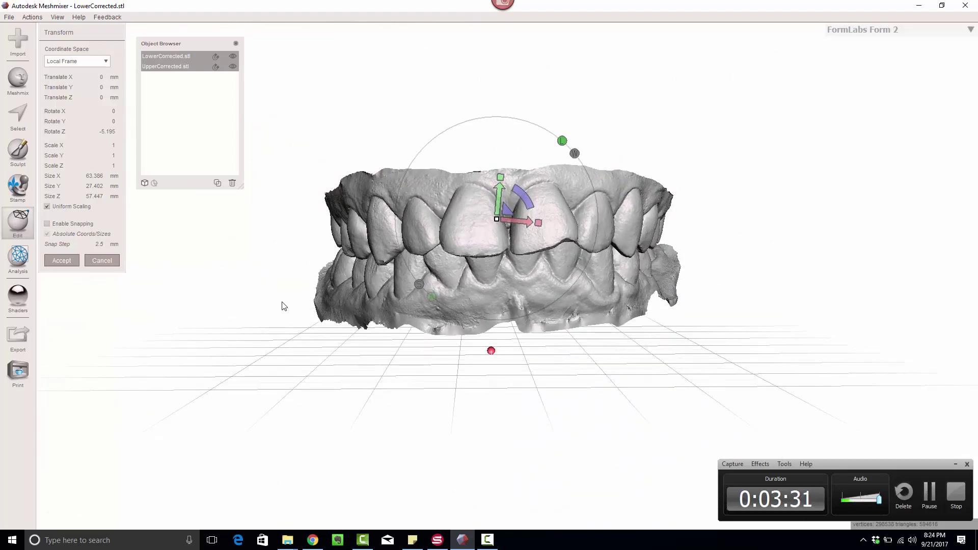
pyautogui.press('Return')
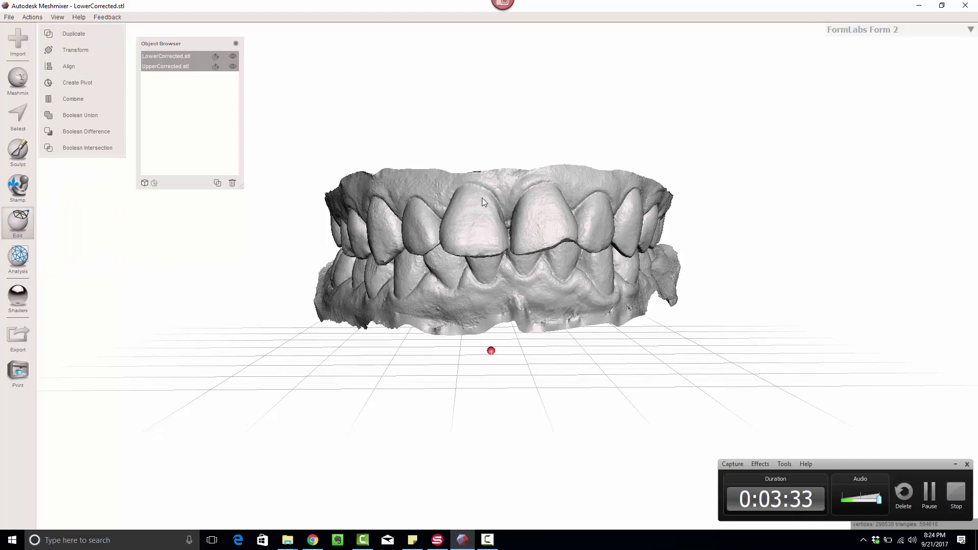
# Step: Hide the upper arch and make the lower arch the active object
pyautogui.click(458, 298)
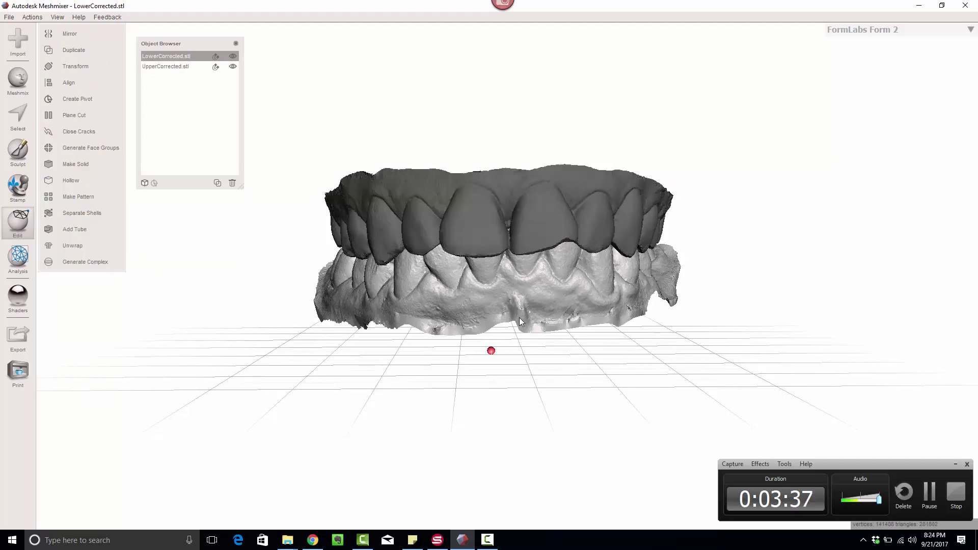
pyautogui.click(468, 223)
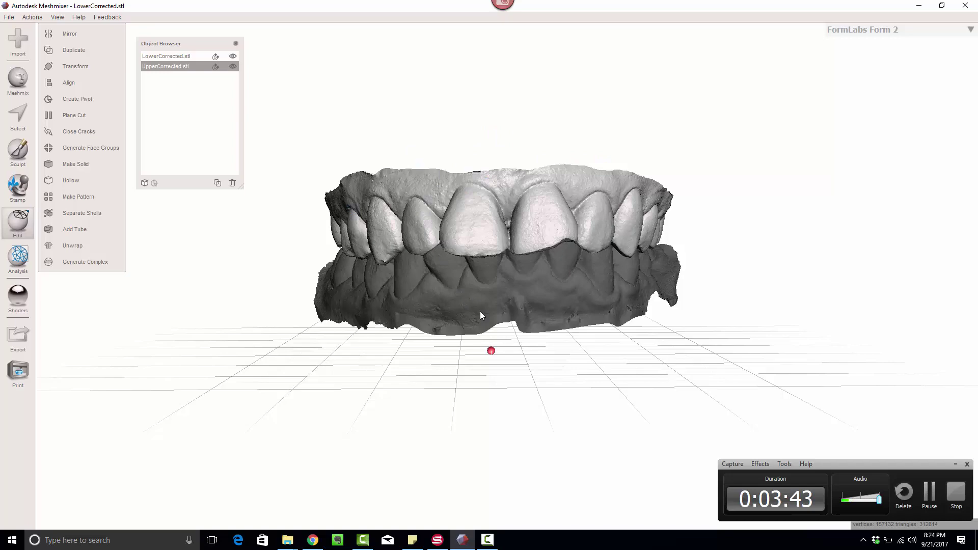
pyautogui.moveTo(553, 334)
pyautogui.mouseDown(button='right')
pyautogui.moveTo(547, 163)
pyautogui.moveTo(540, 352)
pyautogui.moveTo(564, 335)
pyautogui.mouseUp(button='right')
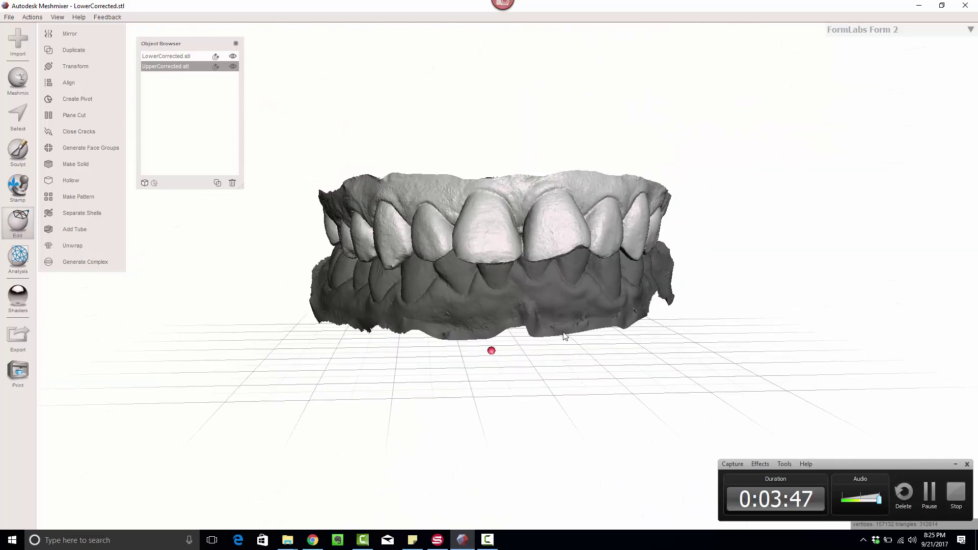
pyautogui.moveTo(570, 273); pyautogui.dragTo(571, 218, button='right')
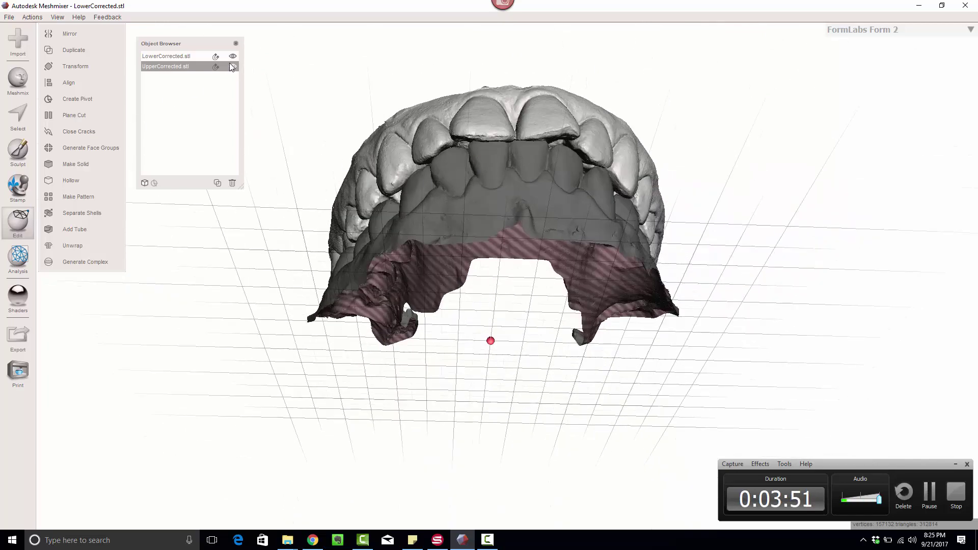
pyautogui.click(232, 66)
pyautogui.click(500, 194)
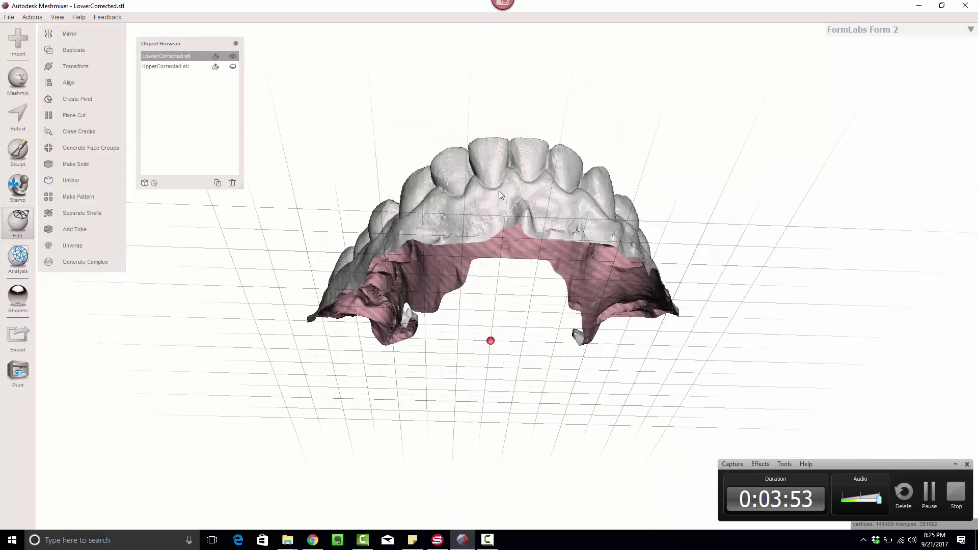
pyautogui.moveTo(500, 194); pyautogui.dragTo(434, 164, button='right')
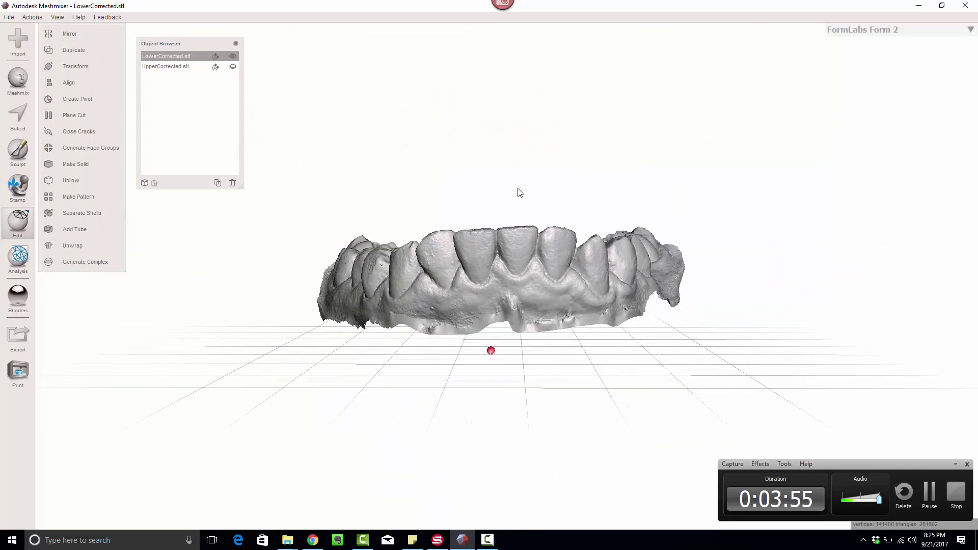
pyautogui.moveTo(519, 191); pyautogui.dragTo(433, 225, button='right')
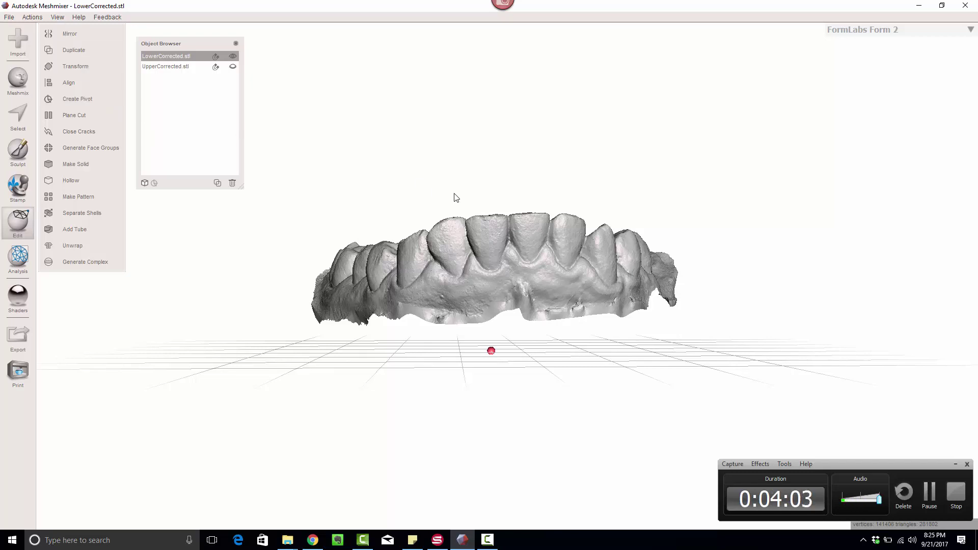
# Step: Select the entire lower arch mesh and extrude it -10 mm along the Y axis with a flat end
pyautogui.press('s')
pyautogui.hotkey('ctrl', 'a')
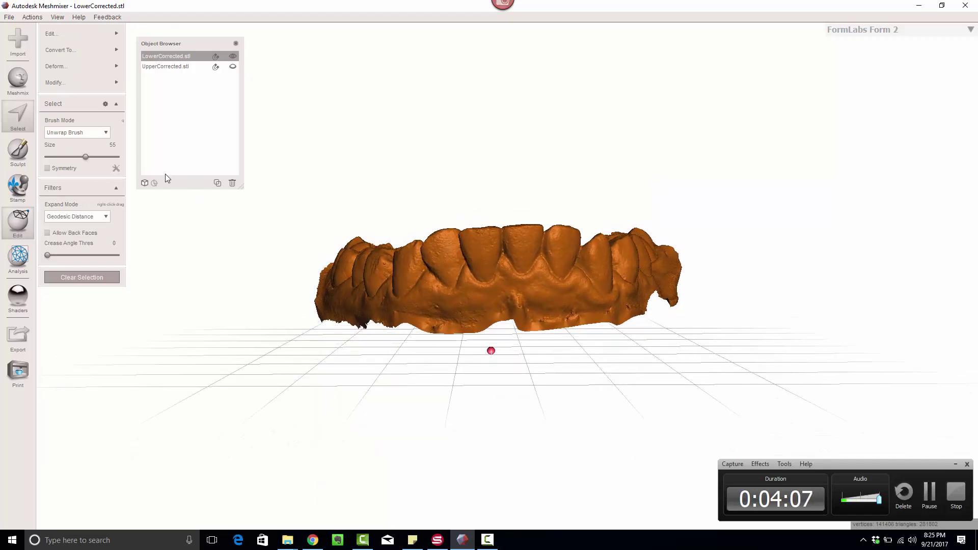
pyautogui.moveTo(110, 34)
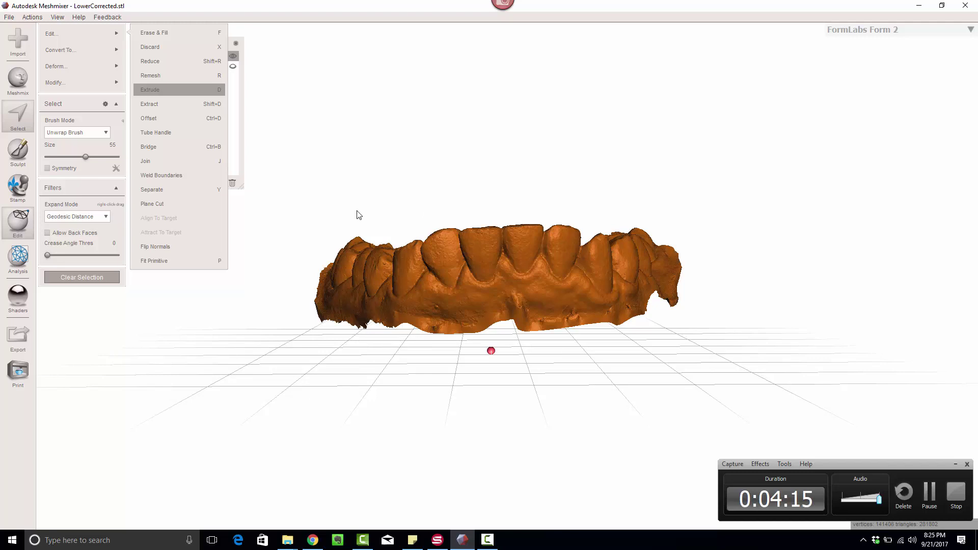
pyautogui.press('d')
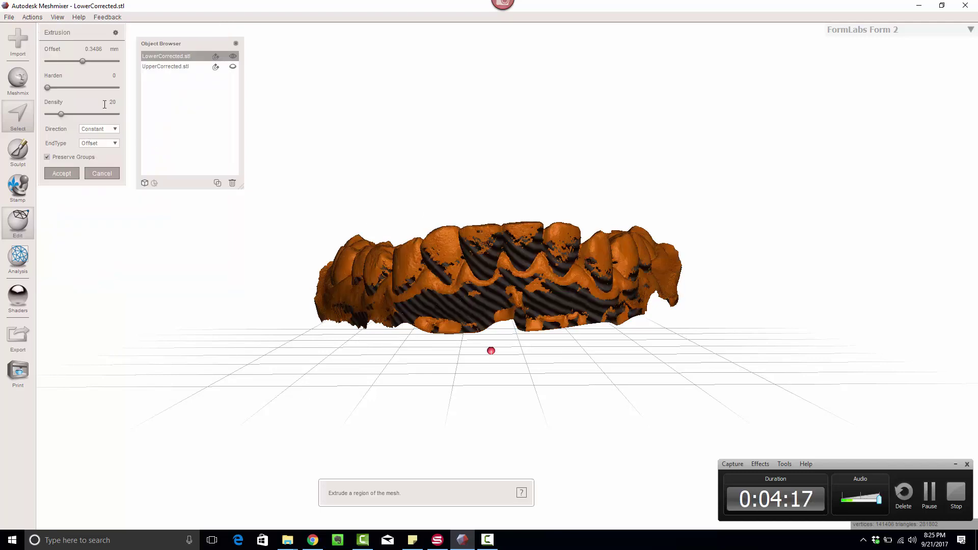
pyautogui.click(97, 49)
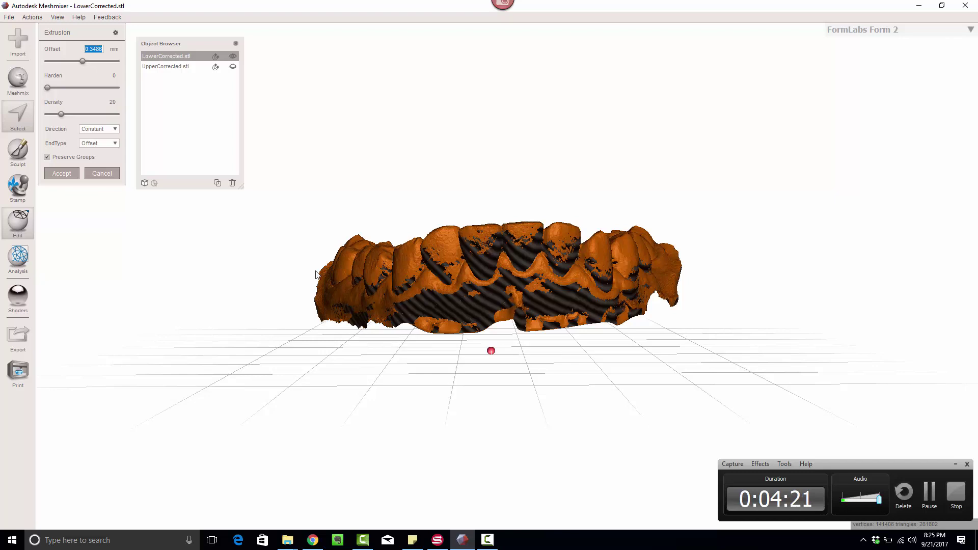
pyautogui.press('BackSpace')
pyautogui.click(100, 134)
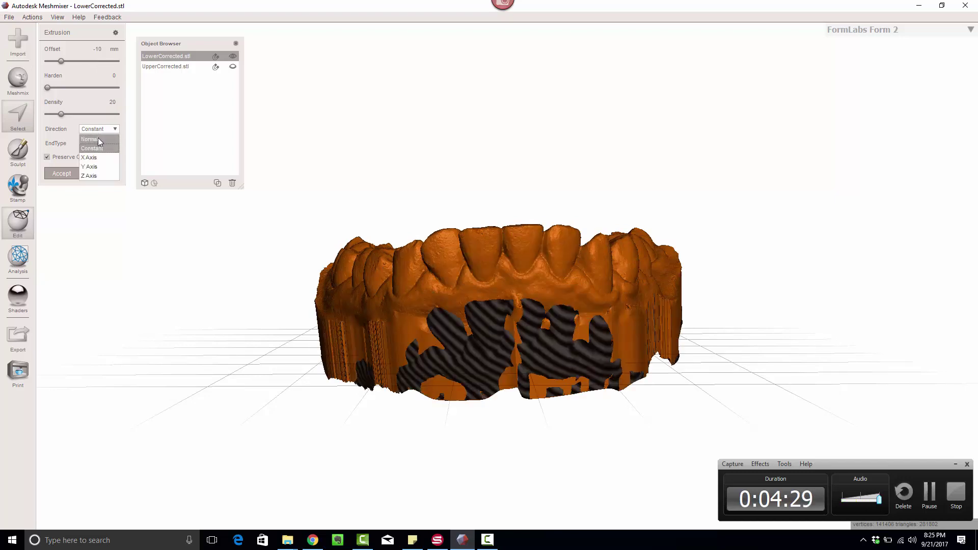
pyautogui.click(99, 167)
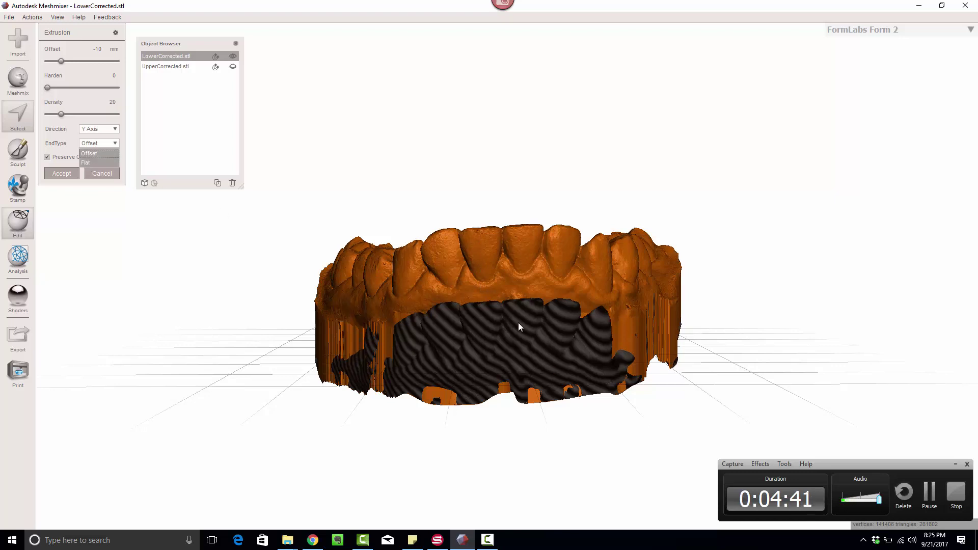
pyautogui.press('Return')
pyautogui.moveTo(545, 379); pyautogui.dragTo(484, 357, button='right')
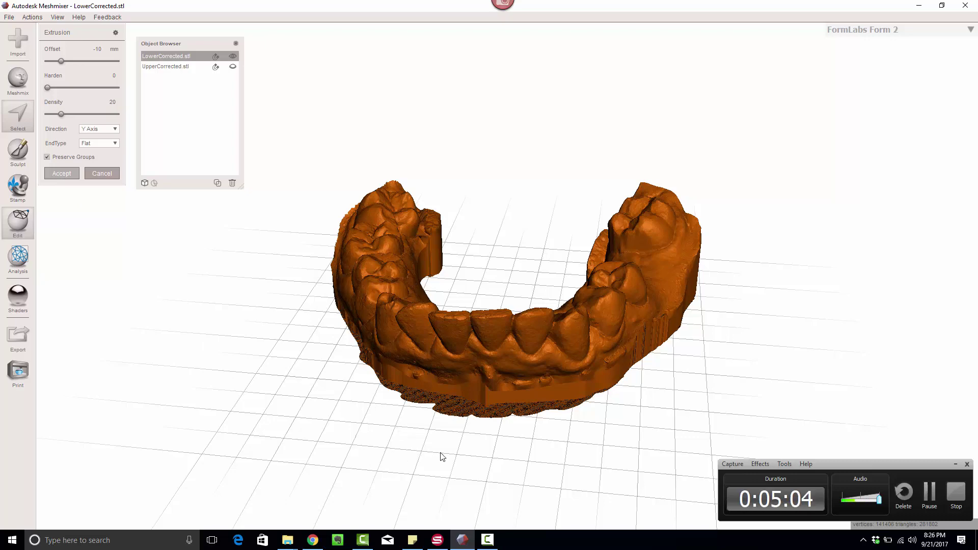
pyautogui.press('Return')
# Step: Clear the selection and trim the lower arch's extruded base with a horizontal Plane Cut just below the gum edge, discarding the underside
pyautogui.moveTo(443, 457); pyautogui.dragTo(459, 406, button='right')
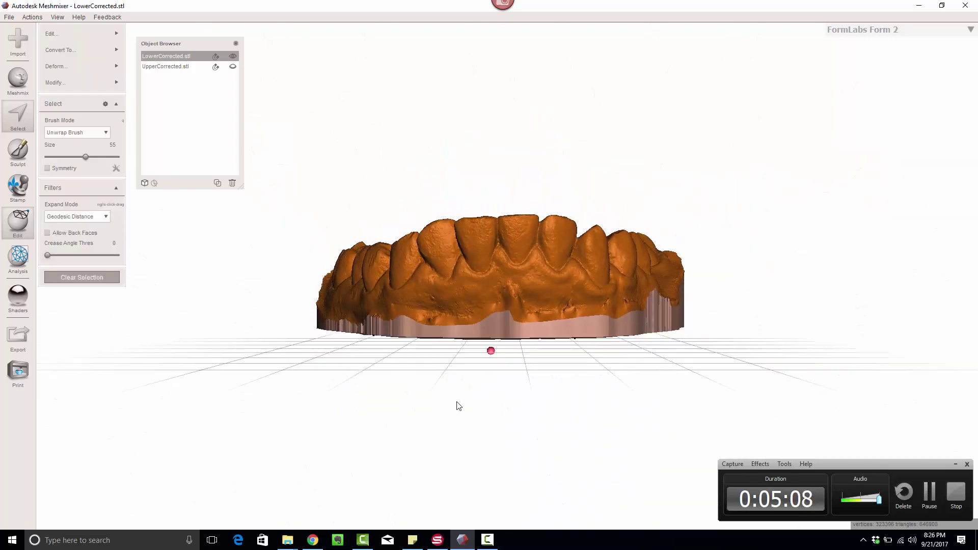
pyautogui.click(58, 284)
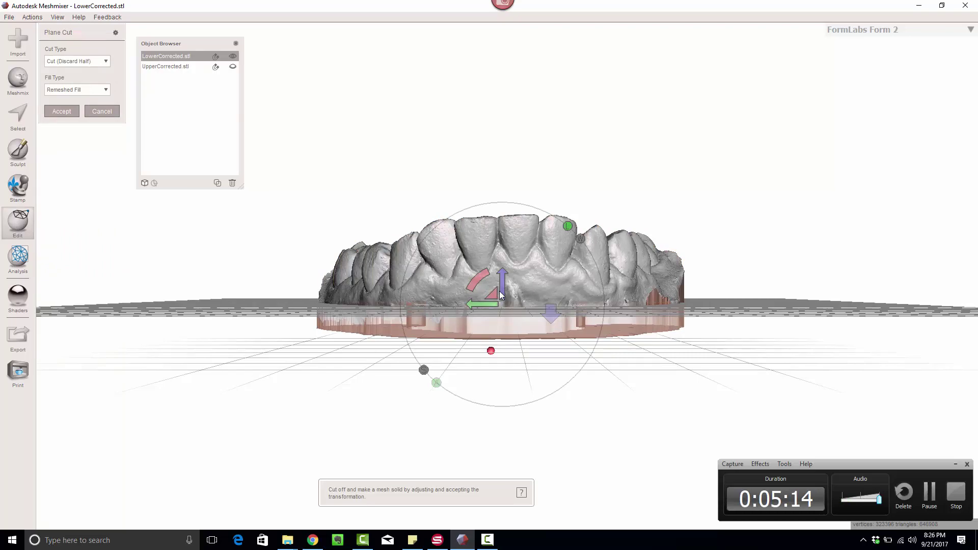
pyautogui.moveTo(506, 377); pyautogui.dragTo(583, 186, button='right')
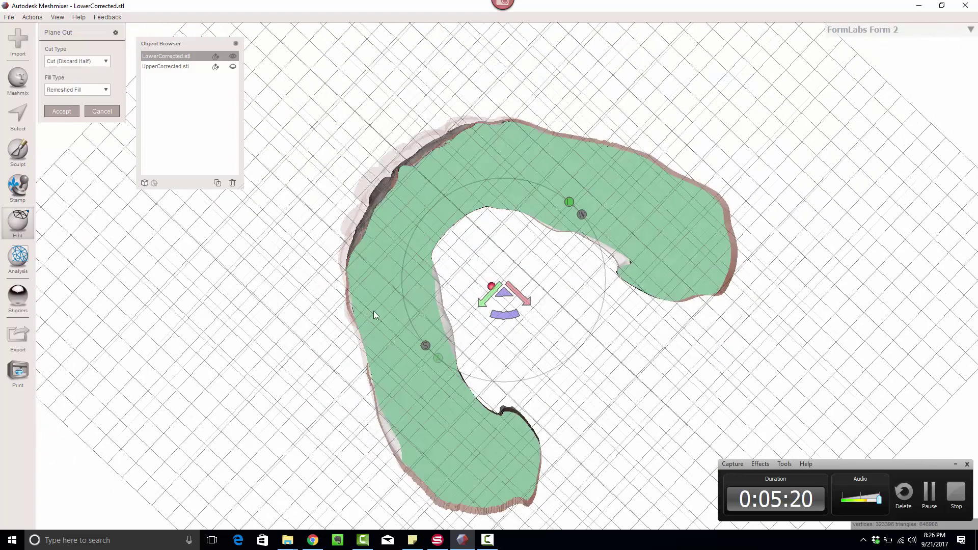
pyautogui.moveTo(374, 313); pyautogui.dragTo(491, 271, button='right')
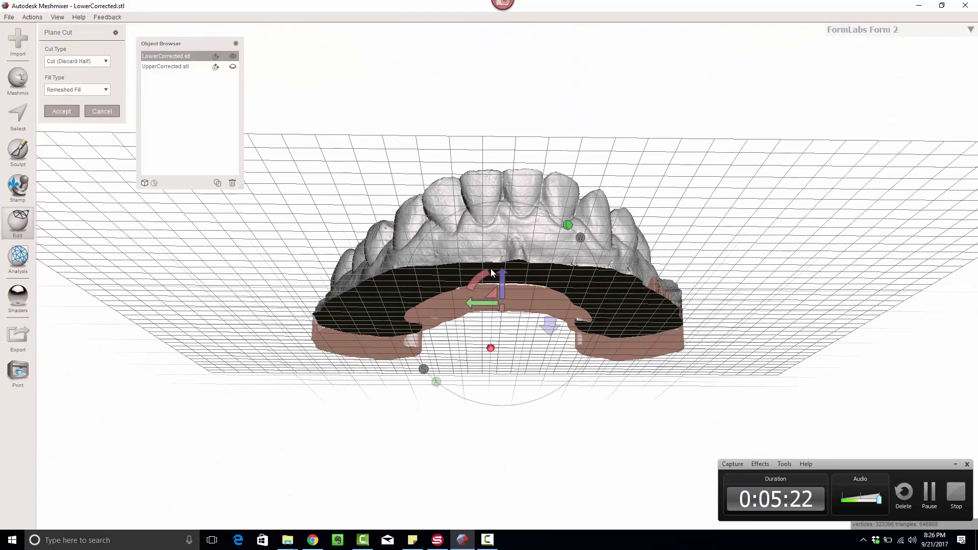
pyautogui.moveTo(502, 284); pyautogui.dragTo(503, 301)
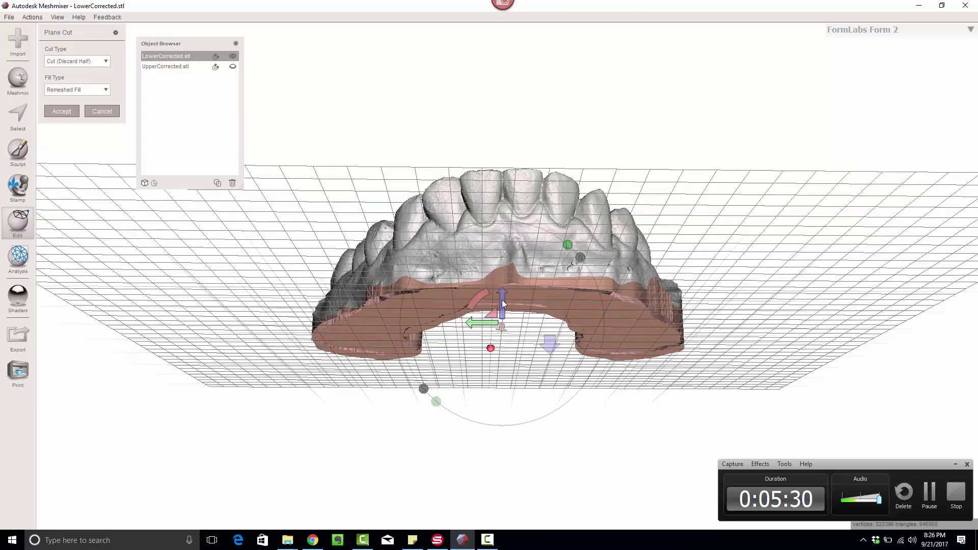
pyautogui.moveTo(503, 301); pyautogui.dragTo(488, 362, button='right')
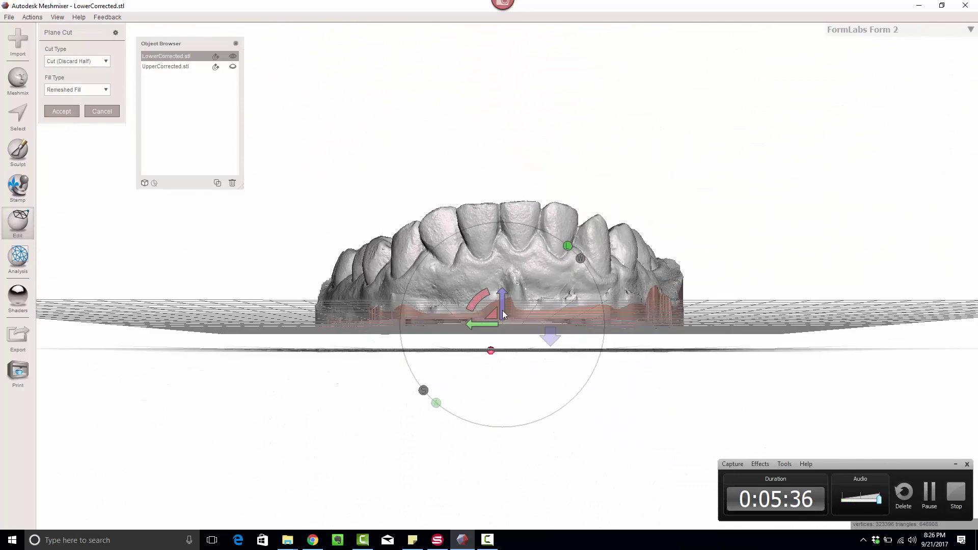
pyautogui.moveTo(500, 301); pyautogui.dragTo(500, 292)
pyautogui.moveTo(497, 398)
pyautogui.mouseDown(button='right')
pyautogui.moveTo(500, 240)
pyautogui.moveTo(493, 394)
pyautogui.mouseUp(button='right')
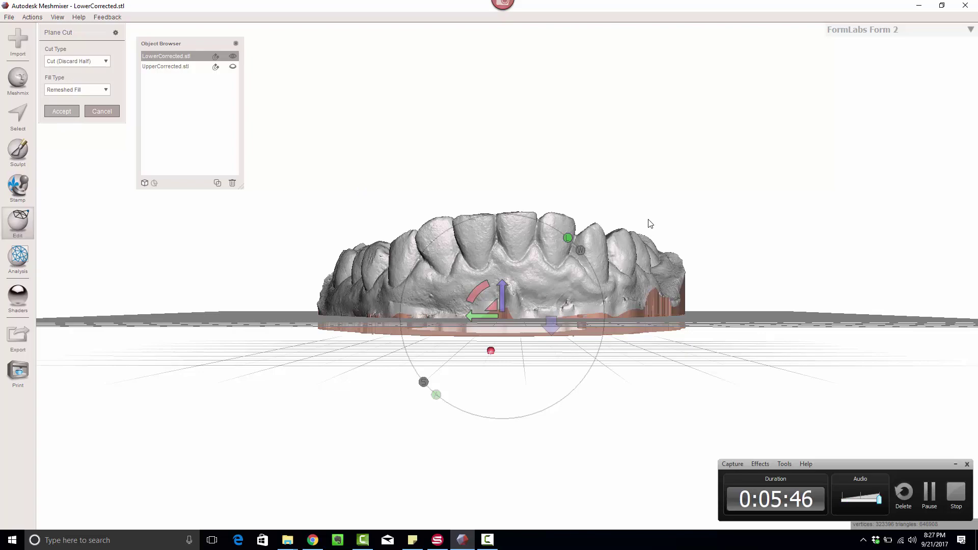
pyautogui.press('Return')
# Step: Make the upper arch active and show it again above the trimmed lower arch
pyautogui.moveTo(649, 220); pyautogui.dragTo(567, 242, button='right')
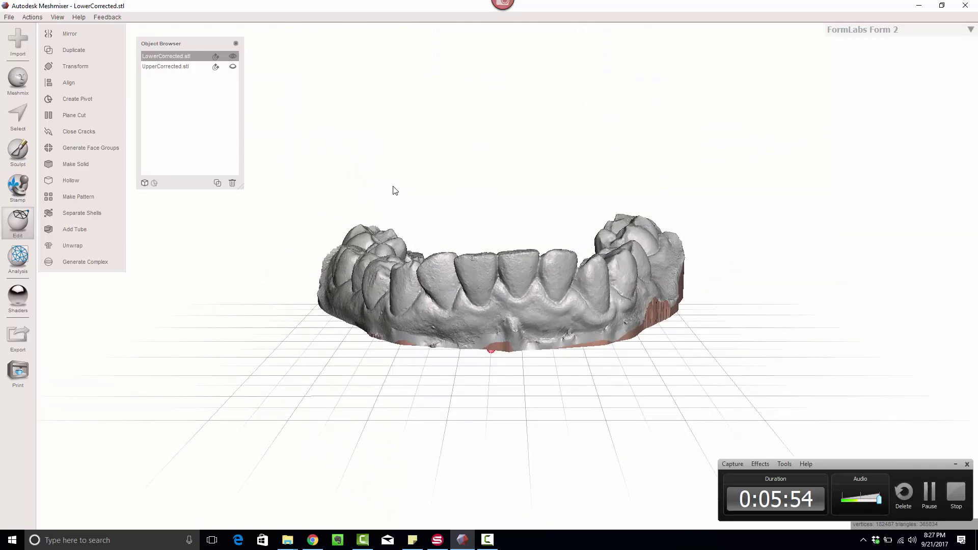
pyautogui.moveTo(395, 190); pyautogui.dragTo(474, 219, button='right')
pyautogui.click(197, 68)
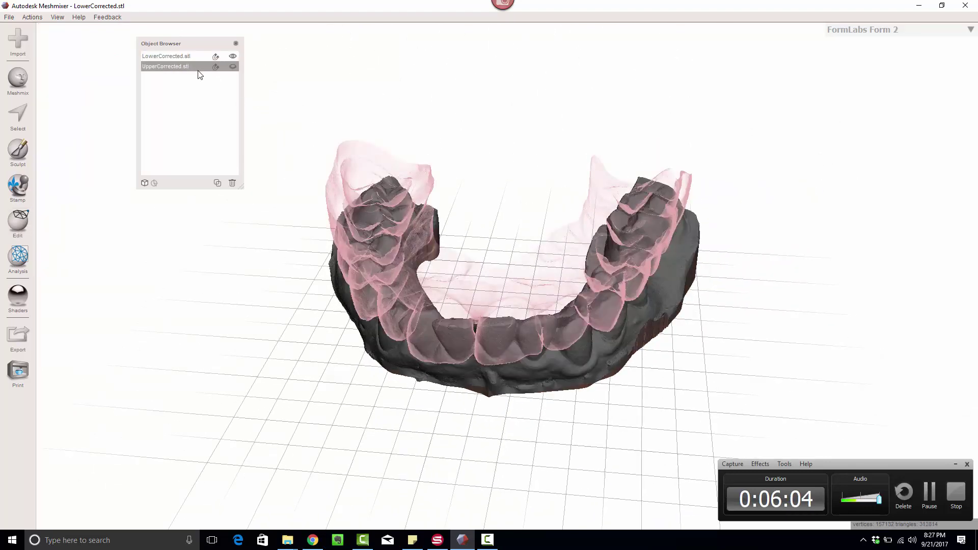
pyautogui.click(232, 66)
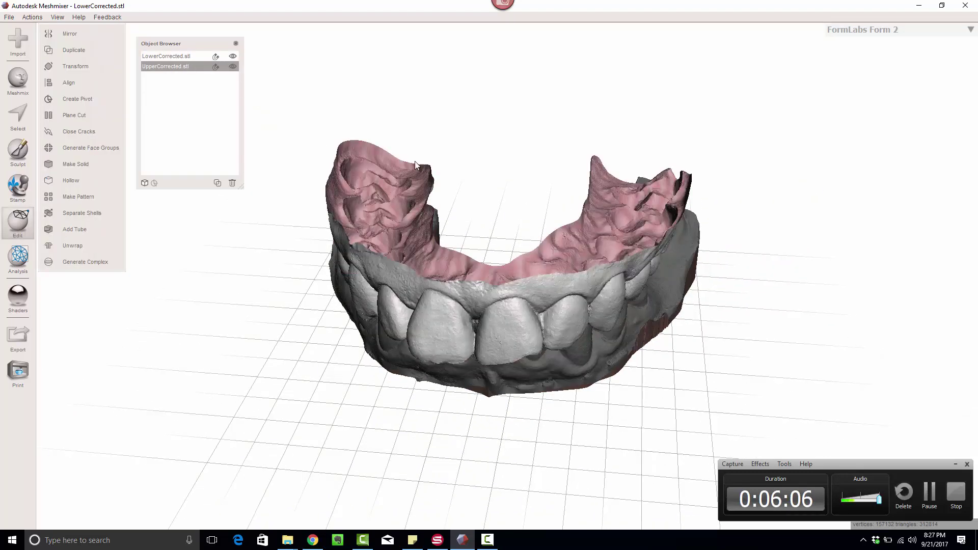
pyautogui.moveTo(415, 161); pyautogui.dragTo(445, 133, button='right')
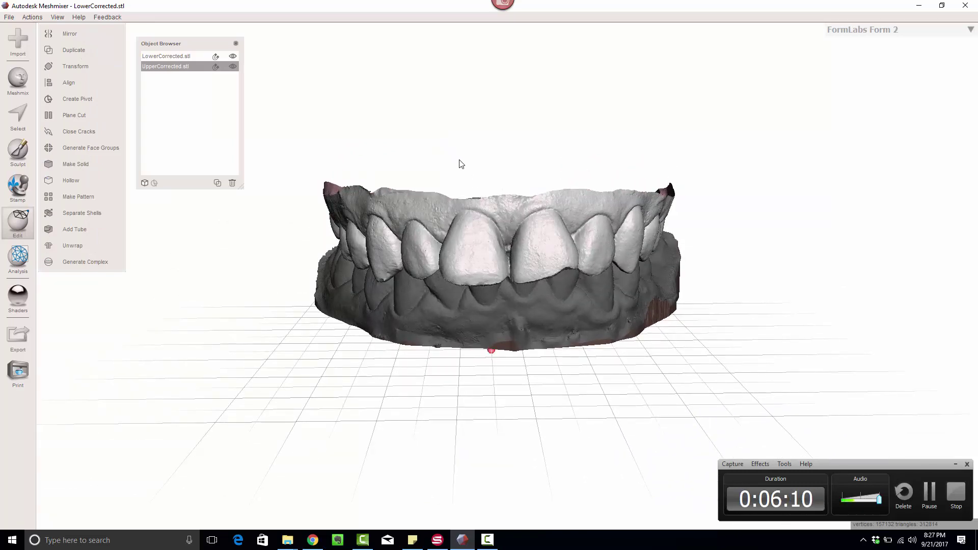
# Step: Select the entire upper arch mesh and extrude it 10 mm along the Y axis with a flat end
pyautogui.doubleClick(513, 208)
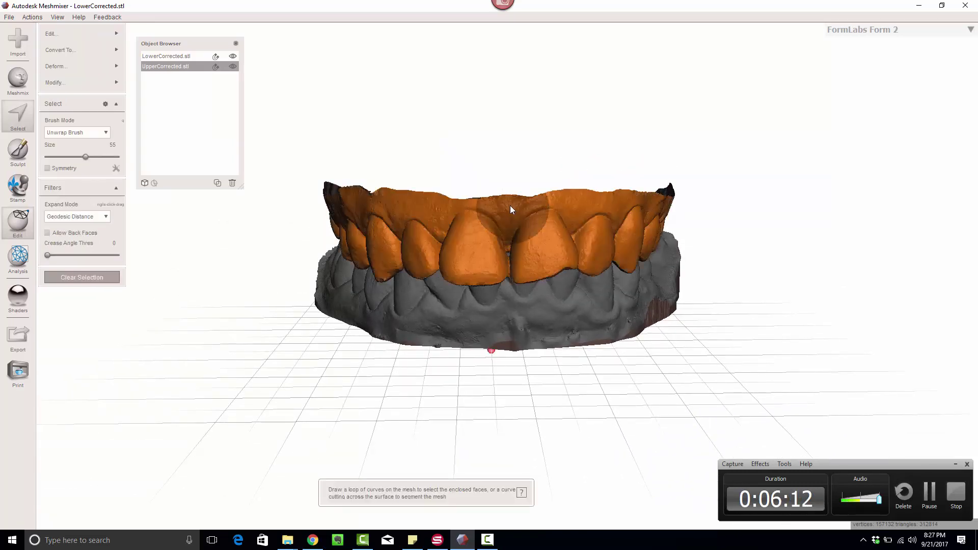
pyautogui.moveTo(120, 35)
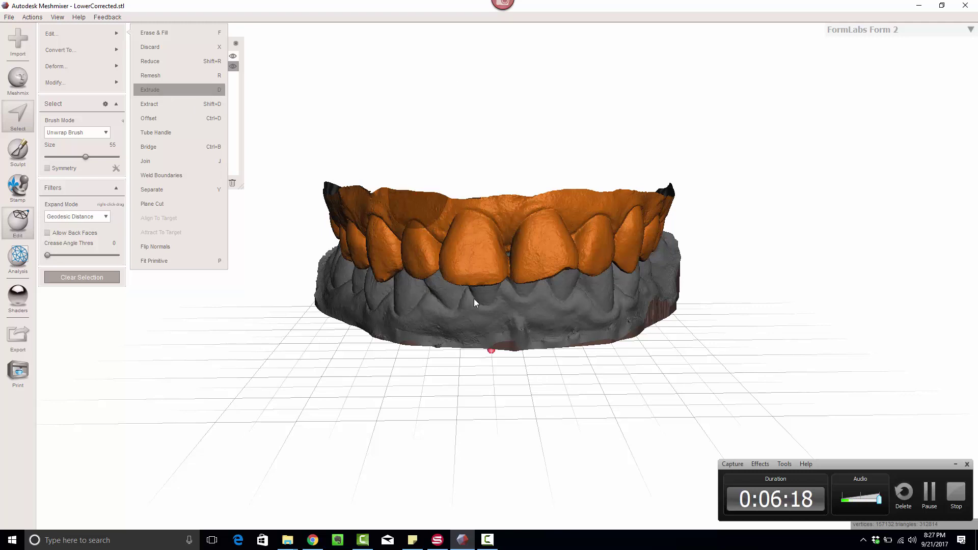
pyautogui.press('d')
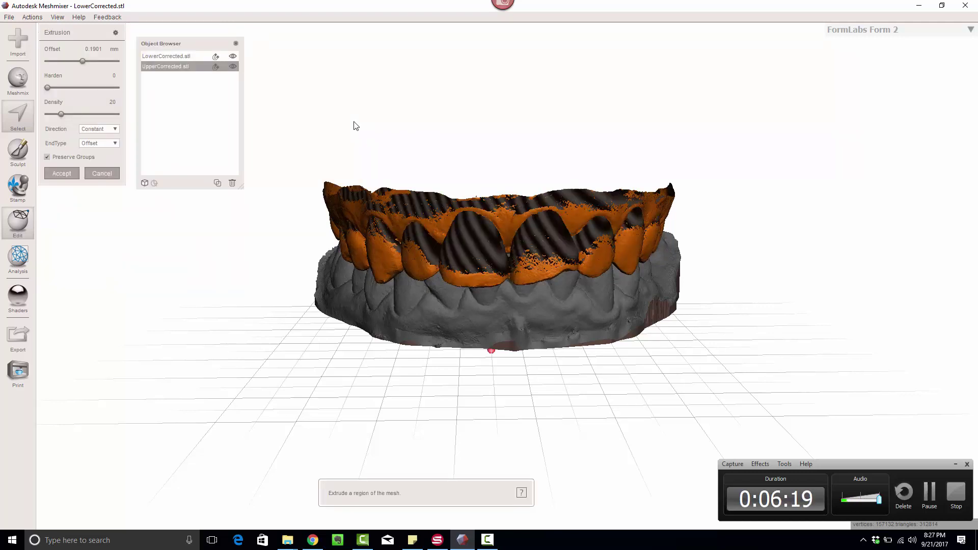
pyautogui.doubleClick(89, 49)
pyautogui.write('10')
pyautogui.click(97, 128)
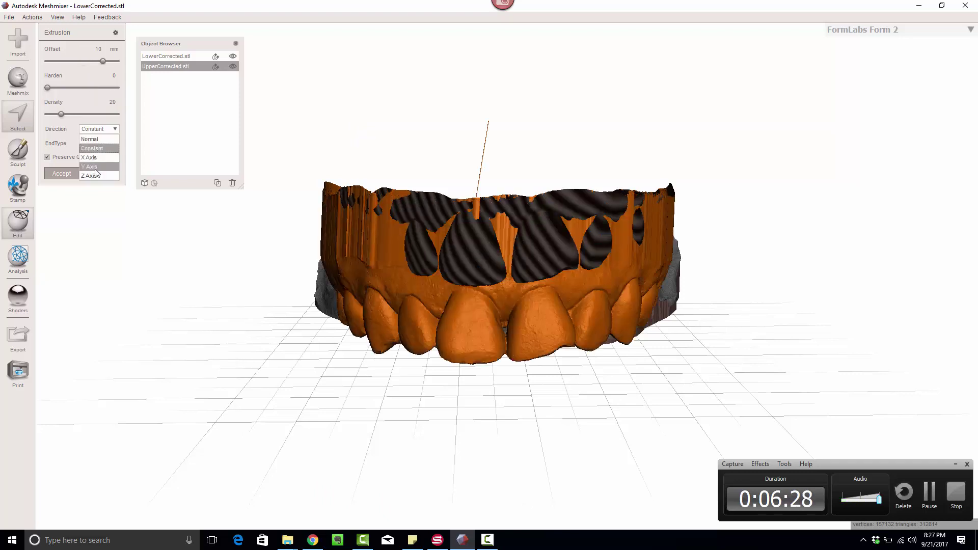
pyautogui.click(94, 166)
pyautogui.click(101, 144)
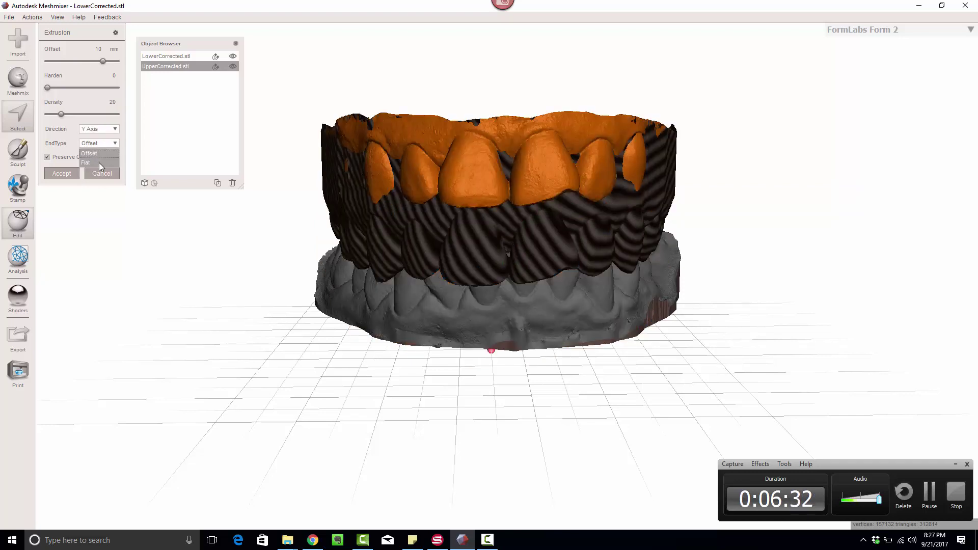
pyautogui.click(101, 161)
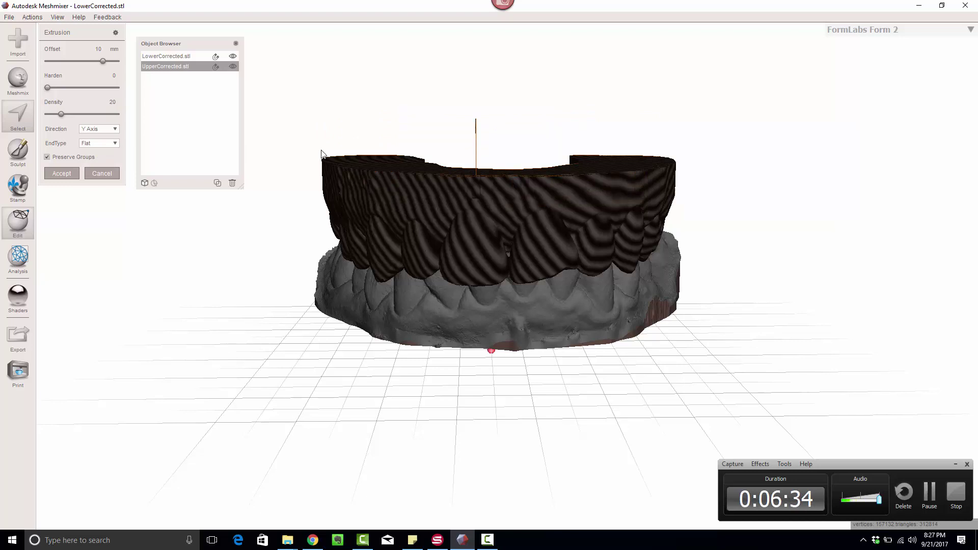
pyautogui.moveTo(444, 94)
pyautogui.mouseDown(button='right')
pyautogui.moveTo(443, 129)
pyautogui.moveTo(443, 113)
pyautogui.mouseUp(button='right')
pyautogui.moveTo(529, 181); pyautogui.dragTo(509, 185, button='right')
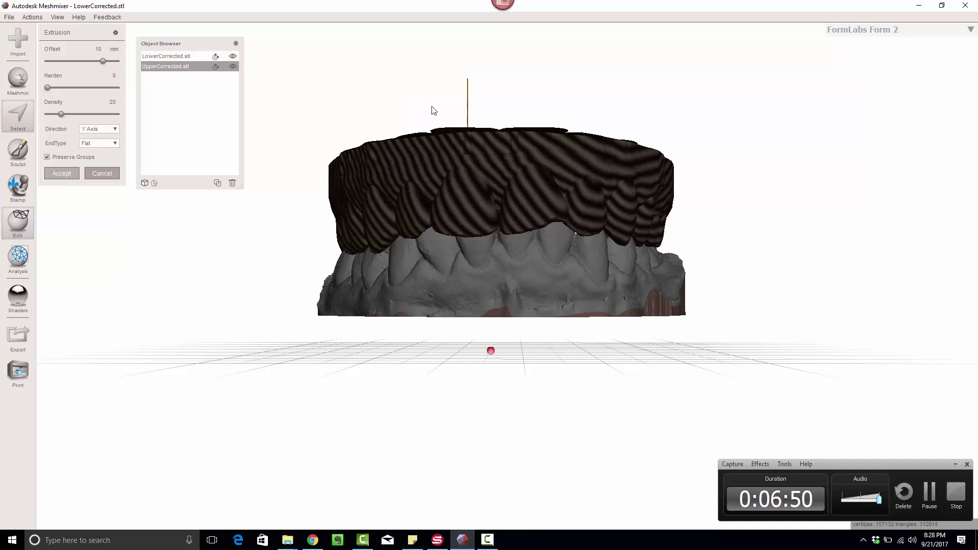
pyautogui.press('Return')
# Step: Select all of the extruded upper arch, flip its normals and clear the selection
pyautogui.moveTo(434, 109)
pyautogui.mouseDown(button='right')
pyautogui.moveTo(440, 158)
pyautogui.moveTo(440, 125)
pyautogui.mouseUp(button='right')
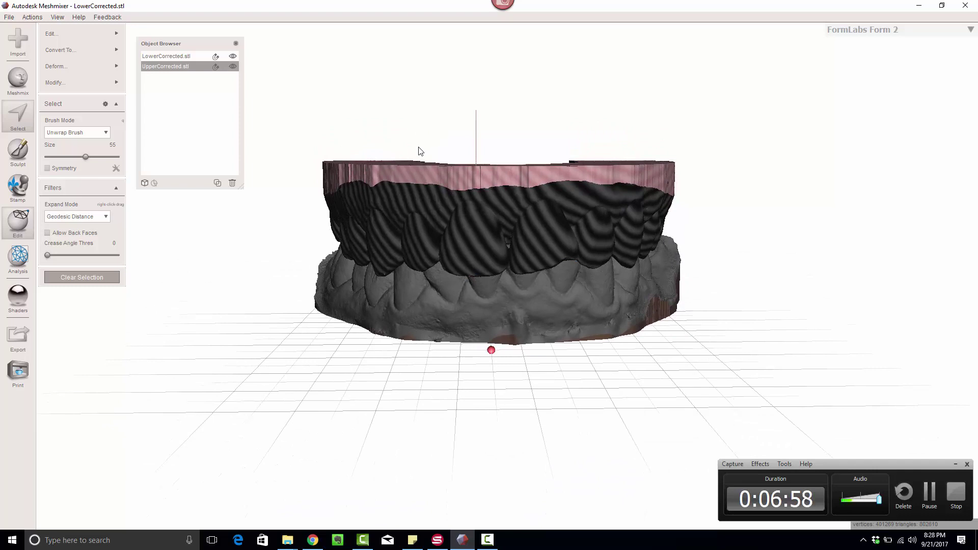
pyautogui.click(118, 82)
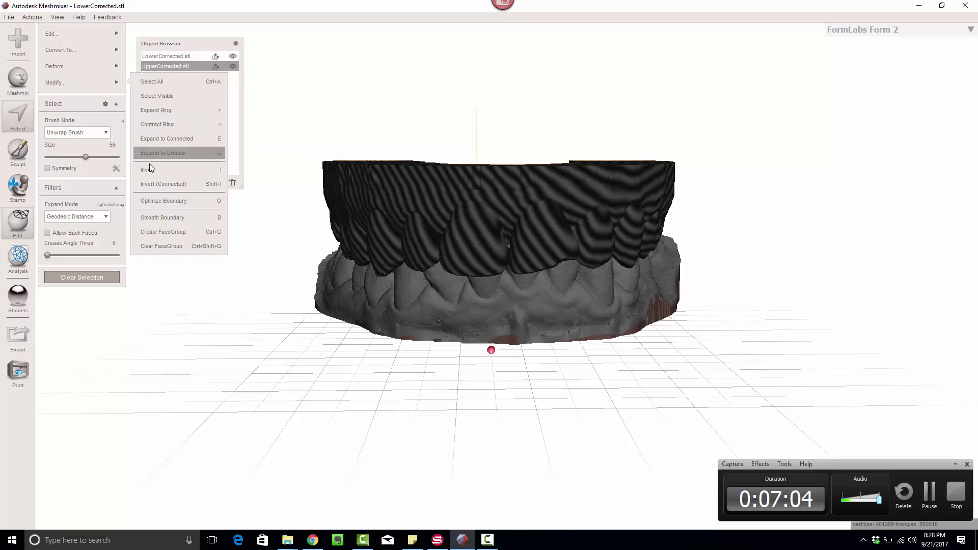
pyautogui.click(111, 71)
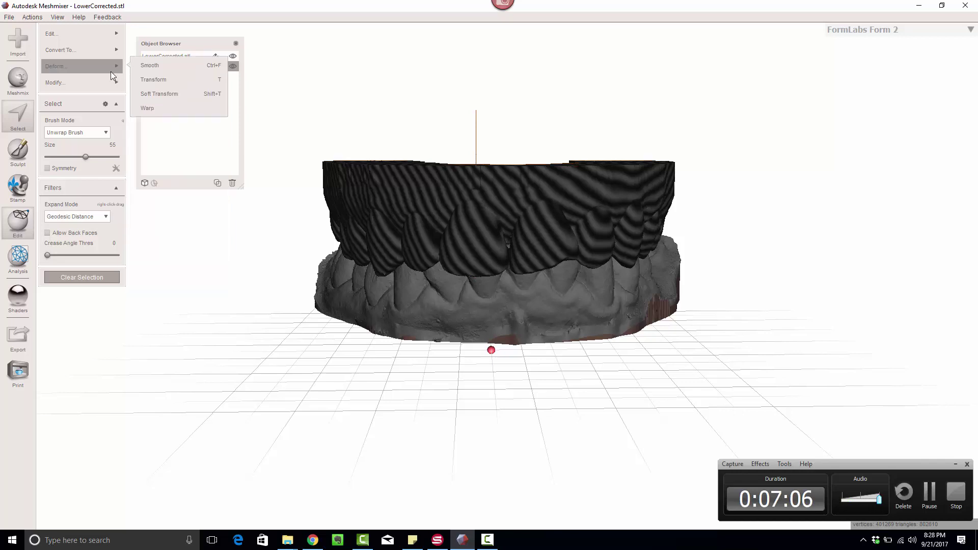
pyautogui.click(99, 39)
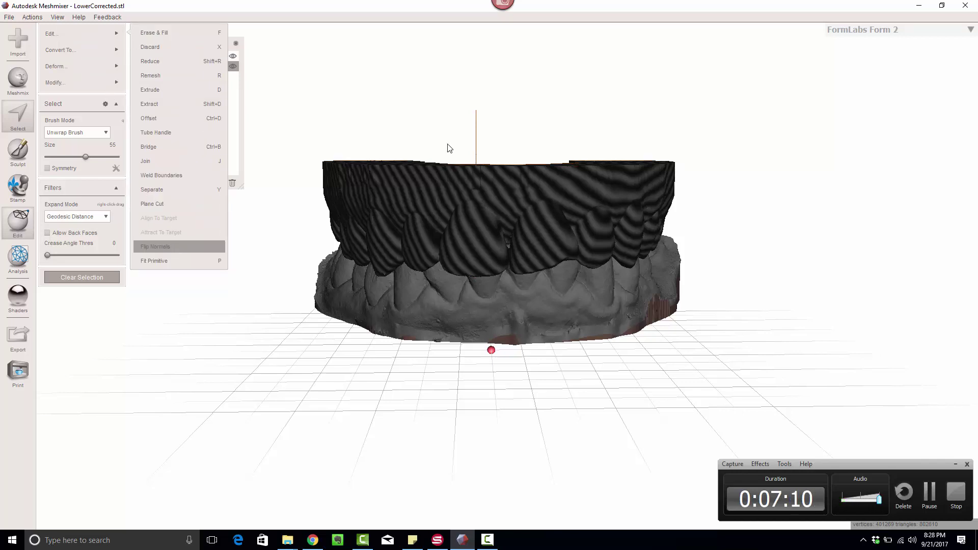
pyautogui.press('Escape')
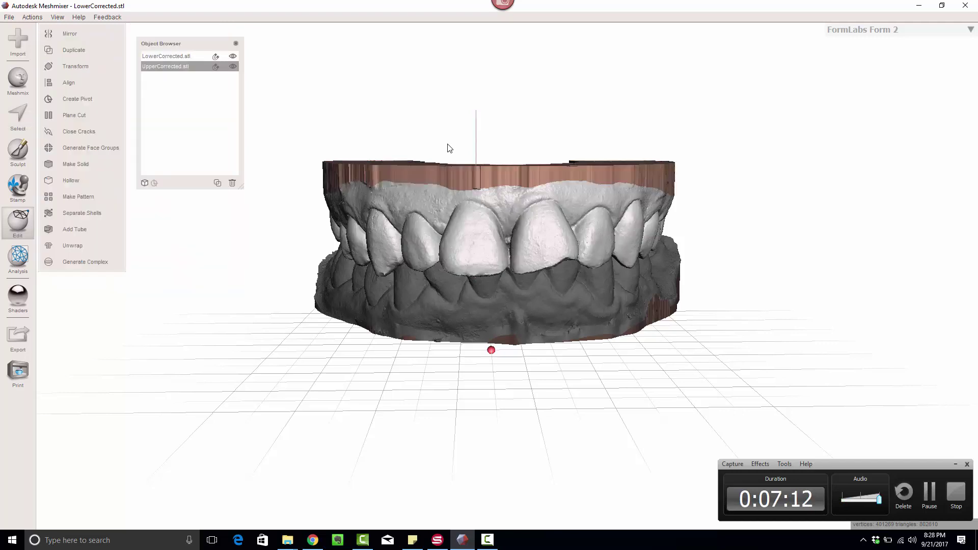
# Step: Trim the upper arch's extruded base with a horizontal Plane Cut a little above the gum edge, discarding the part above
pyautogui.moveTo(444, 120); pyautogui.dragTo(490, 135, button='right')
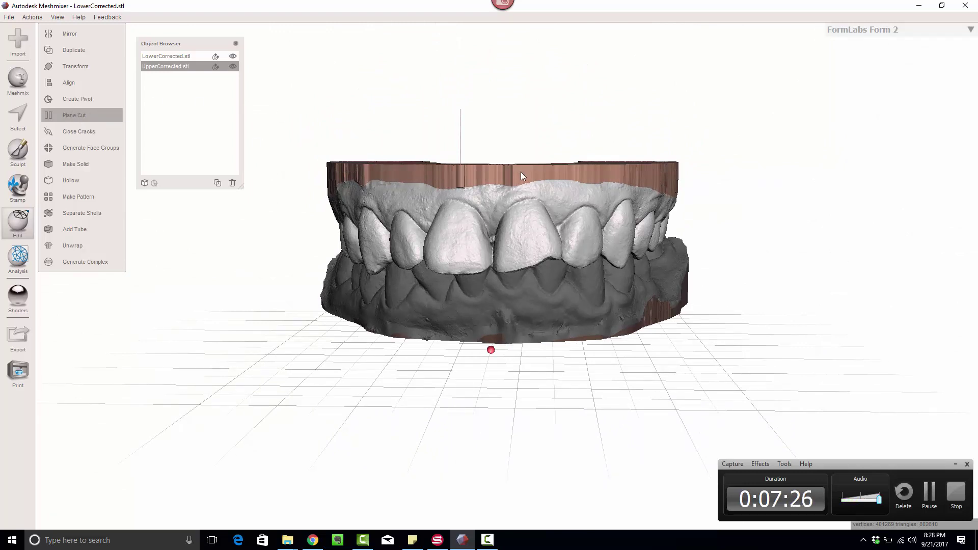
pyautogui.moveTo(520, 188); pyautogui.dragTo(545, 195, button='right')
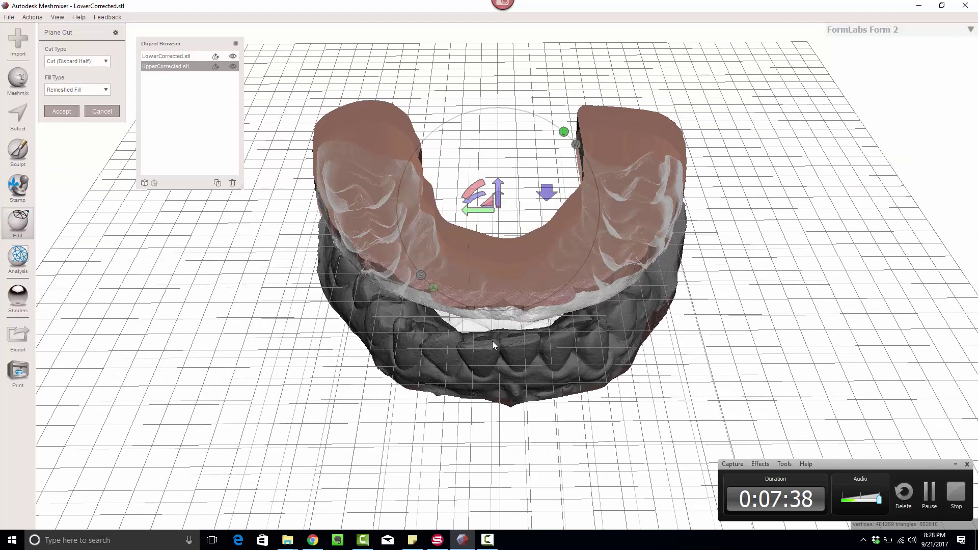
pyautogui.moveTo(494, 347); pyautogui.dragTo(496, 299, button='right')
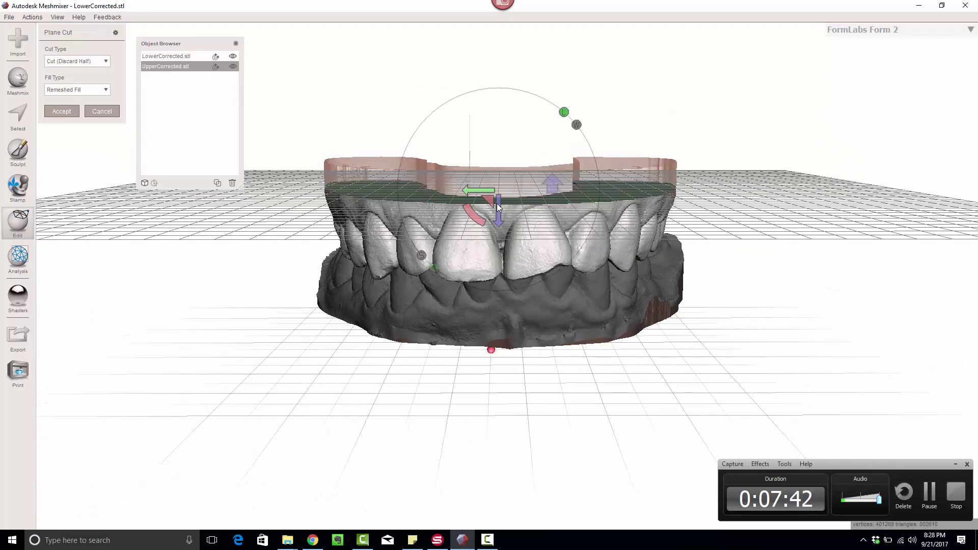
pyautogui.moveTo(496, 207); pyautogui.dragTo(498, 174, button='right')
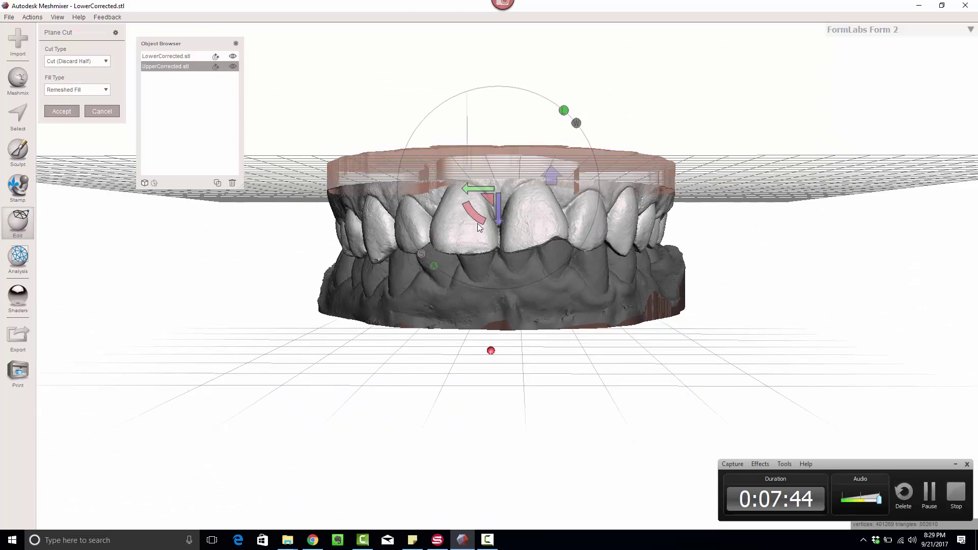
pyautogui.moveTo(478, 228); pyautogui.dragTo(497, 182, button='right')
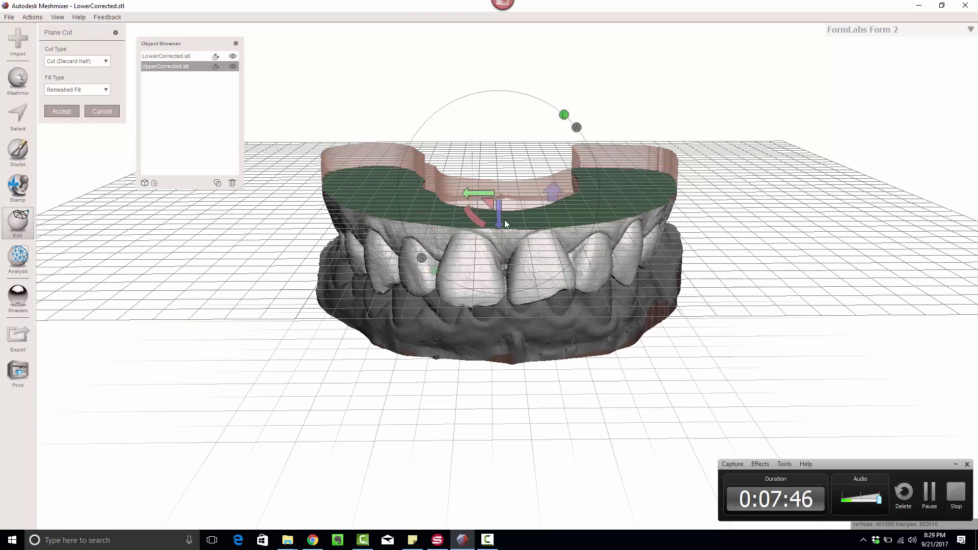
pyautogui.moveTo(500, 221); pyautogui.dragTo(499, 208)
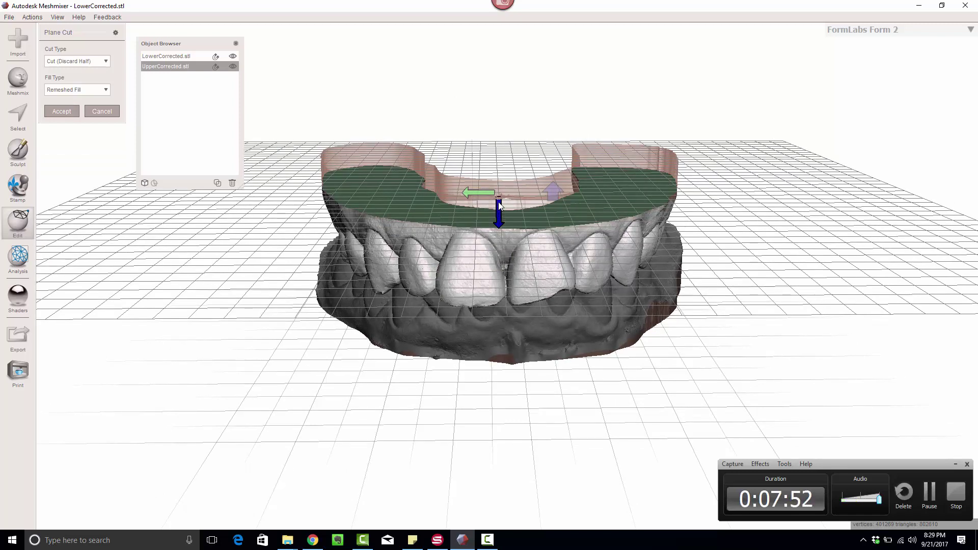
pyautogui.moveTo(499, 205); pyautogui.dragTo(499, 205)
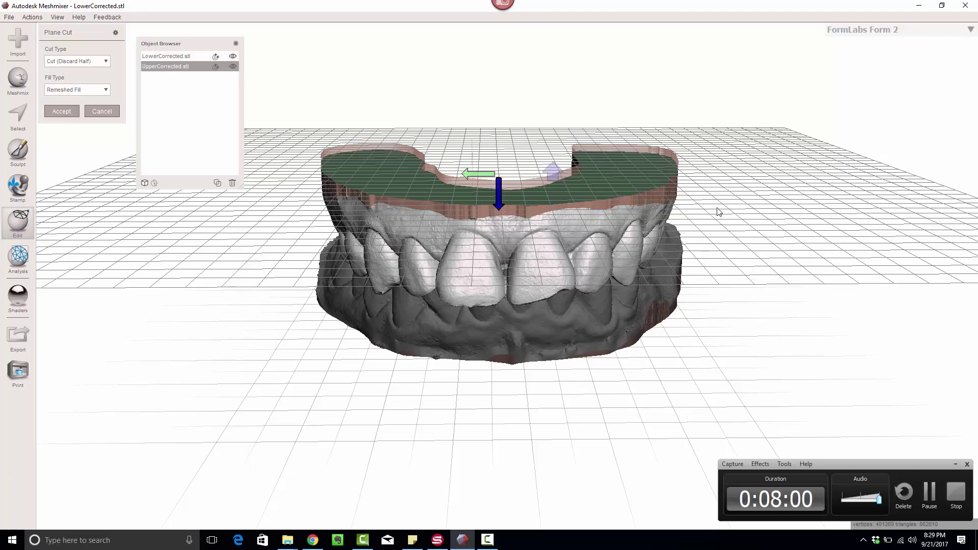
pyautogui.moveTo(725, 214)
pyautogui.mouseDown(button='right')
pyautogui.moveTo(664, 194)
pyautogui.moveTo(645, 238)
pyautogui.moveTo(603, 267)
pyautogui.moveTo(552, 203)
pyautogui.moveTo(512, 201)
pyautogui.moveTo(525, 193)
pyautogui.moveTo(670, 188)
pyautogui.moveTo(797, 206)
pyautogui.moveTo(754, 284)
pyautogui.moveTo(707, 279)
pyautogui.moveTo(693, 226)
pyautogui.moveTo(703, 201)
pyautogui.moveTo(719, 204)
pyautogui.mouseUp(button='right')
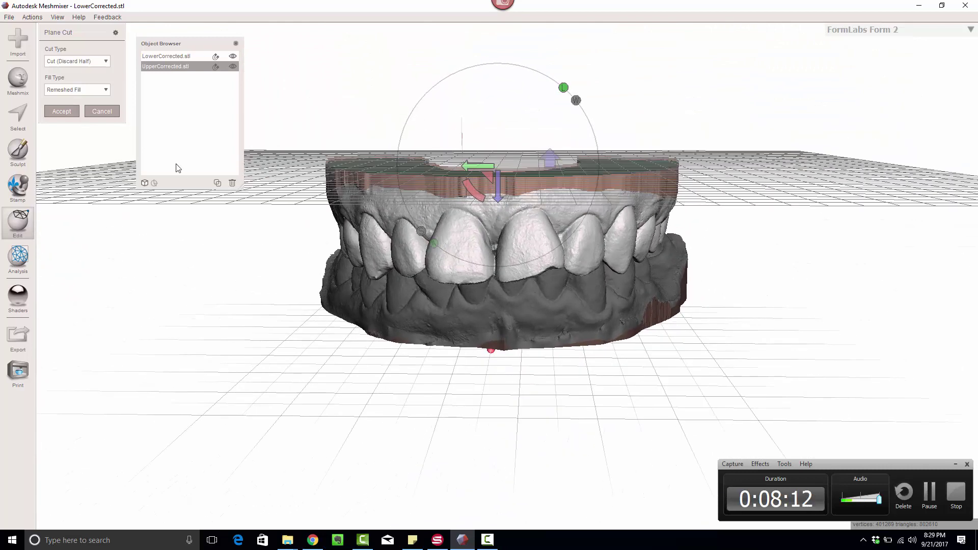
pyautogui.moveTo(527, 254); pyautogui.dragTo(533, 249, button='right')
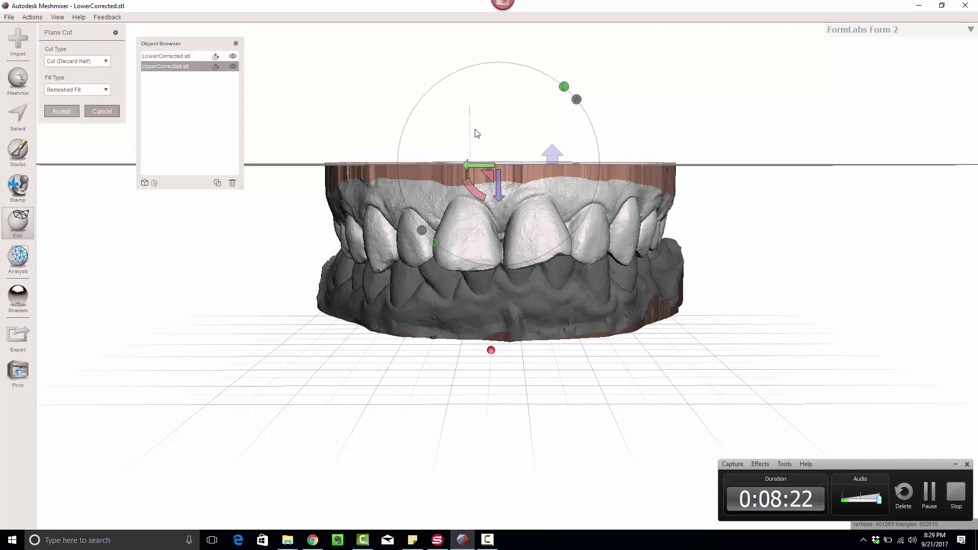
pyautogui.press('Return')
# Step: Select the whole upper arch, clear its face groups and deselect it
pyautogui.moveTo(476, 133); pyautogui.dragTo(499, 121, button='right')
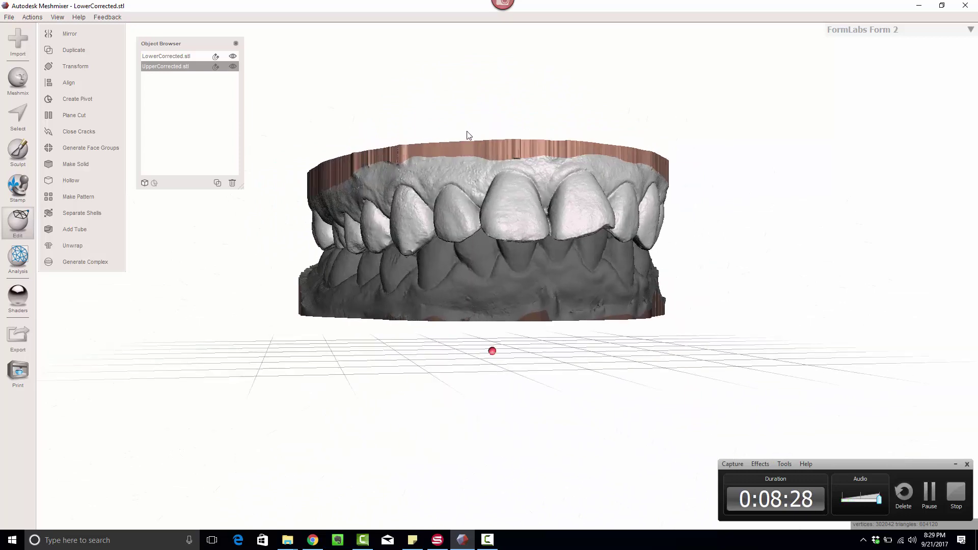
pyautogui.moveTo(500, 124); pyautogui.dragTo(456, 229, button='right')
pyautogui.moveTo(426, 311); pyautogui.dragTo(485, 271, button='right')
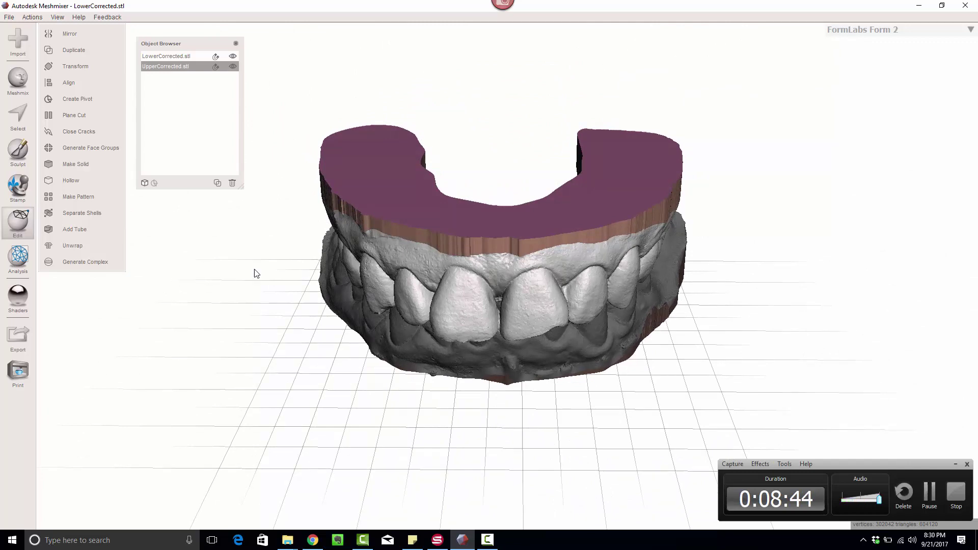
pyautogui.hotkey('ctrl', 'a')
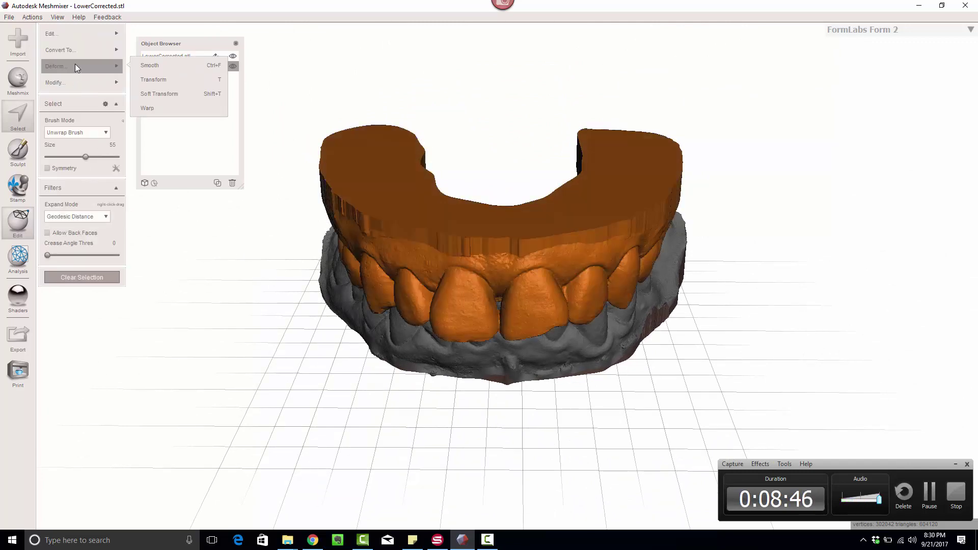
pyautogui.moveTo(79, 82)
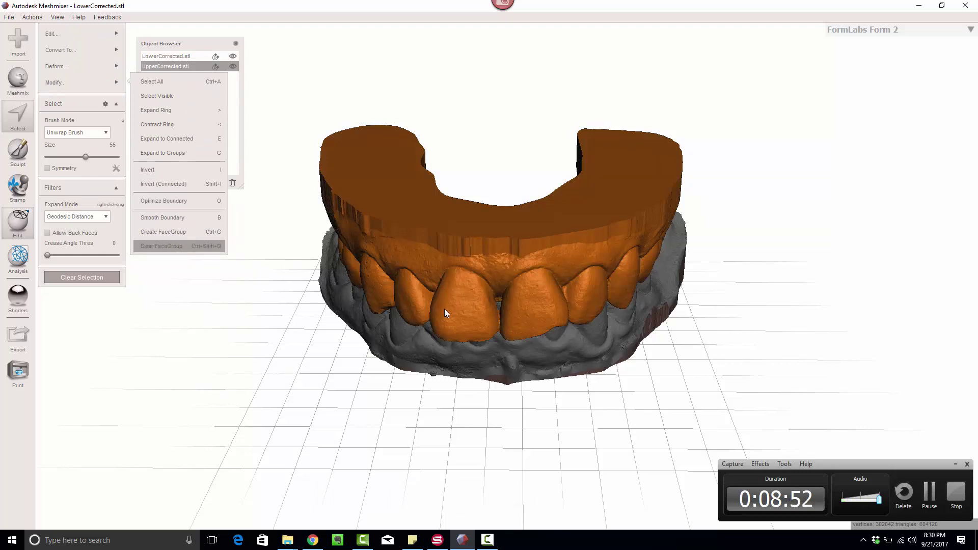
pyautogui.press('Escape')
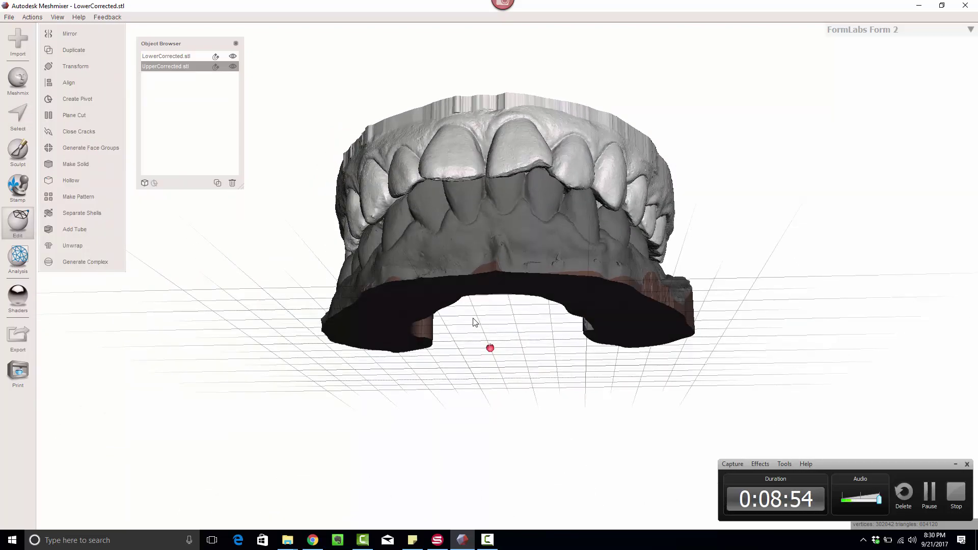